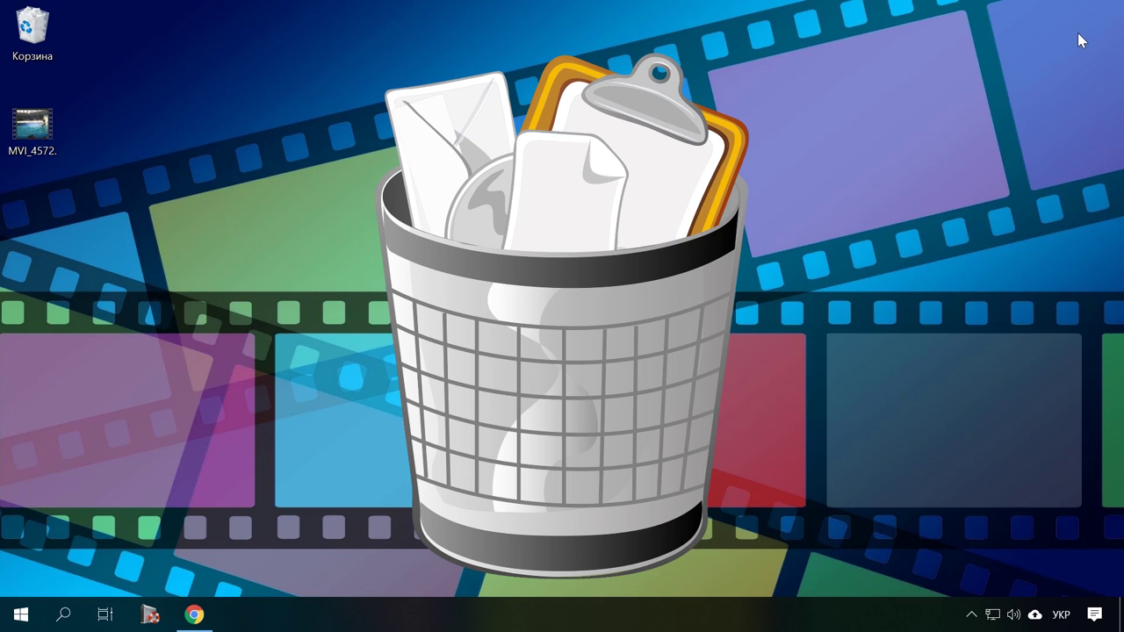
- Delete the MVI_4572 video from the desktop and open the Recycle Bin
{"action": "right_click", "coordinate": [46, 126]}
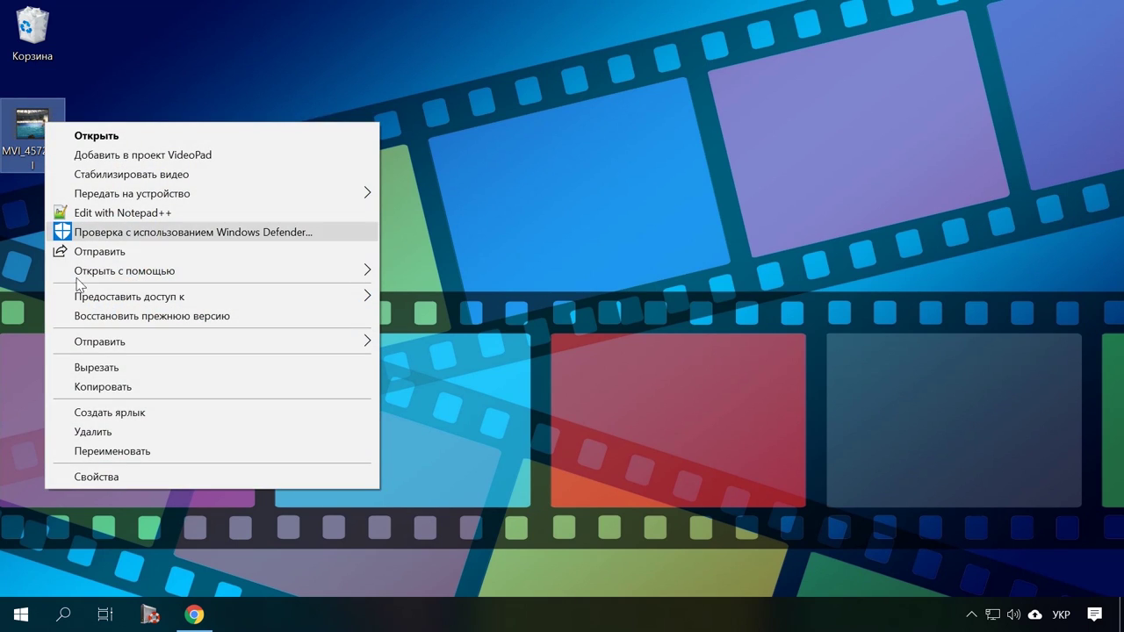
{"action": "left_click", "coordinate": [107, 432]}
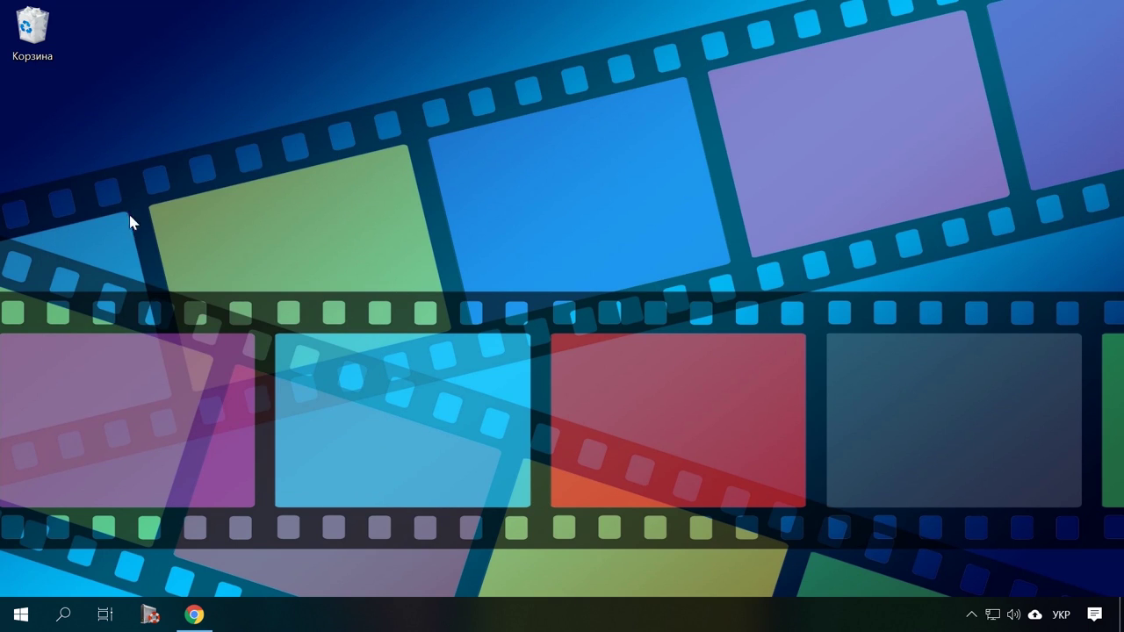
{"action": "double_click", "coordinate": [35, 29]}
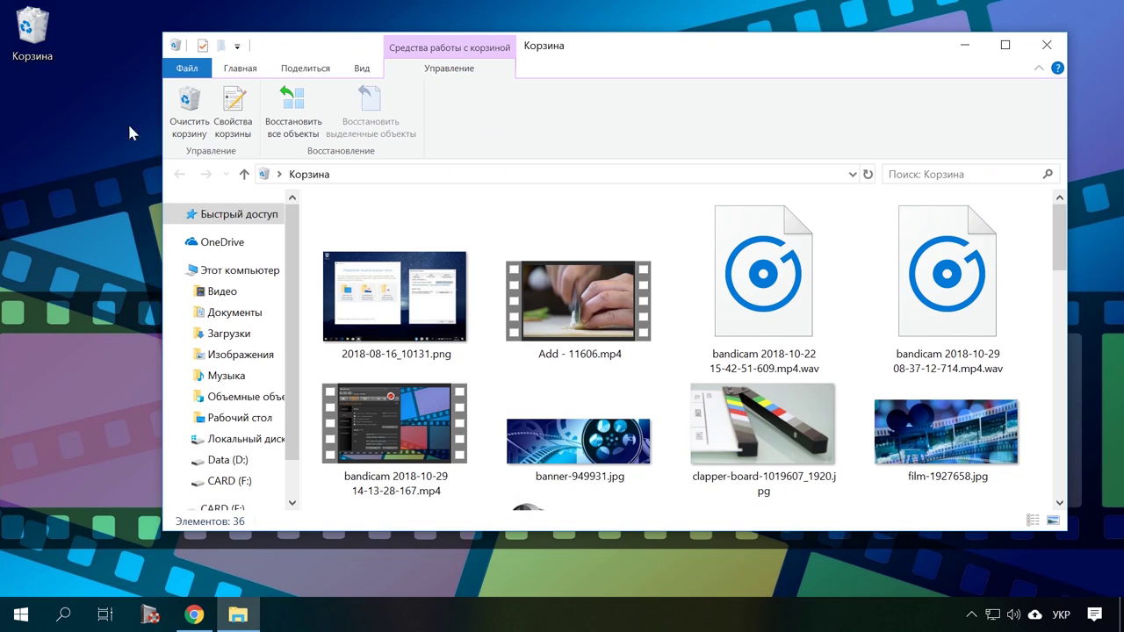
- Restore MVI_4574.AVI from the Recycle Bin to its original location and close the Recycle Bin window
{"action": "scroll", "coordinate": [886, 351], "scroll_direction": "down", "scroll_amount": 2}
{"action": "scroll", "coordinate": [895, 353], "scroll_direction": "down", "scroll_amount": 2}
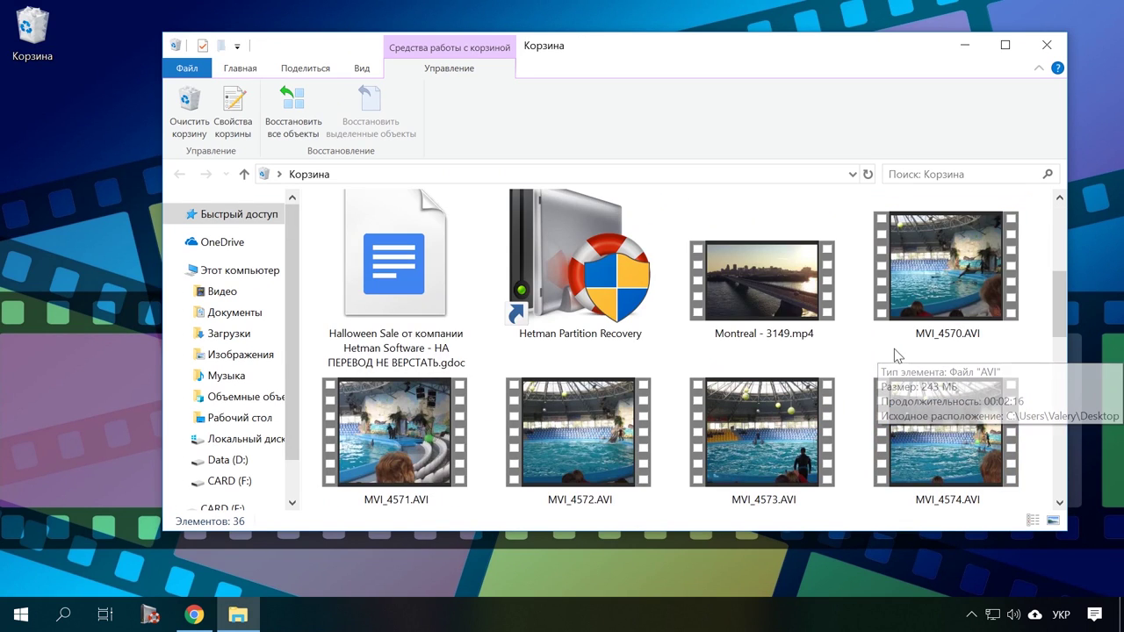
{"action": "scroll", "coordinate": [893, 348], "scroll_direction": "down", "scroll_amount": 2}
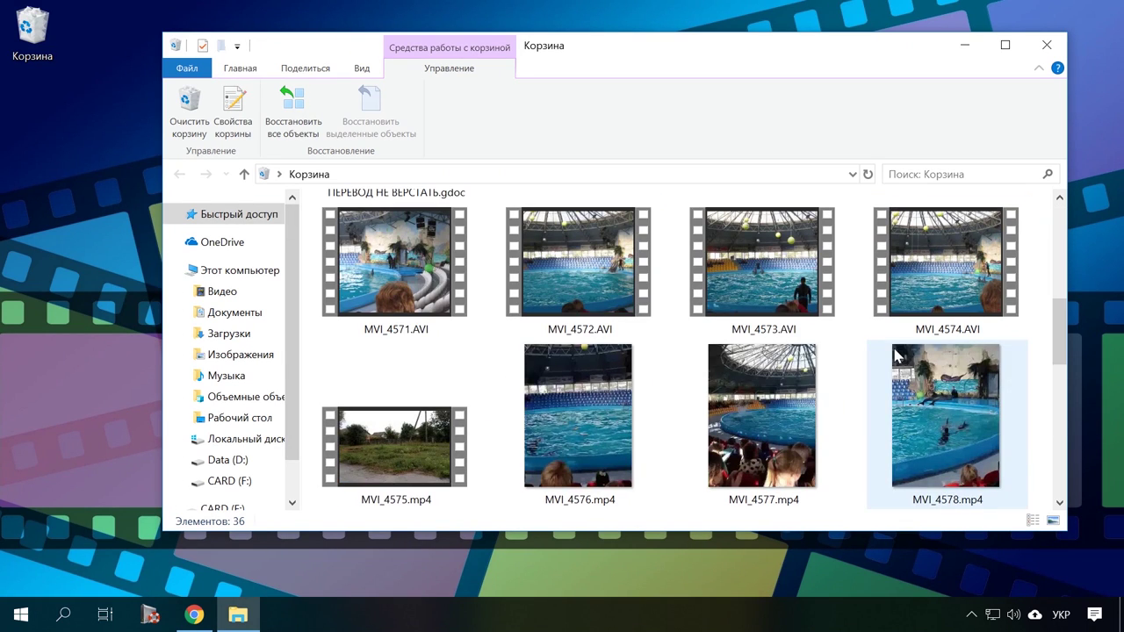
{"action": "left_click", "coordinate": [941, 279]}
{"action": "right_click", "coordinate": [940, 275]}
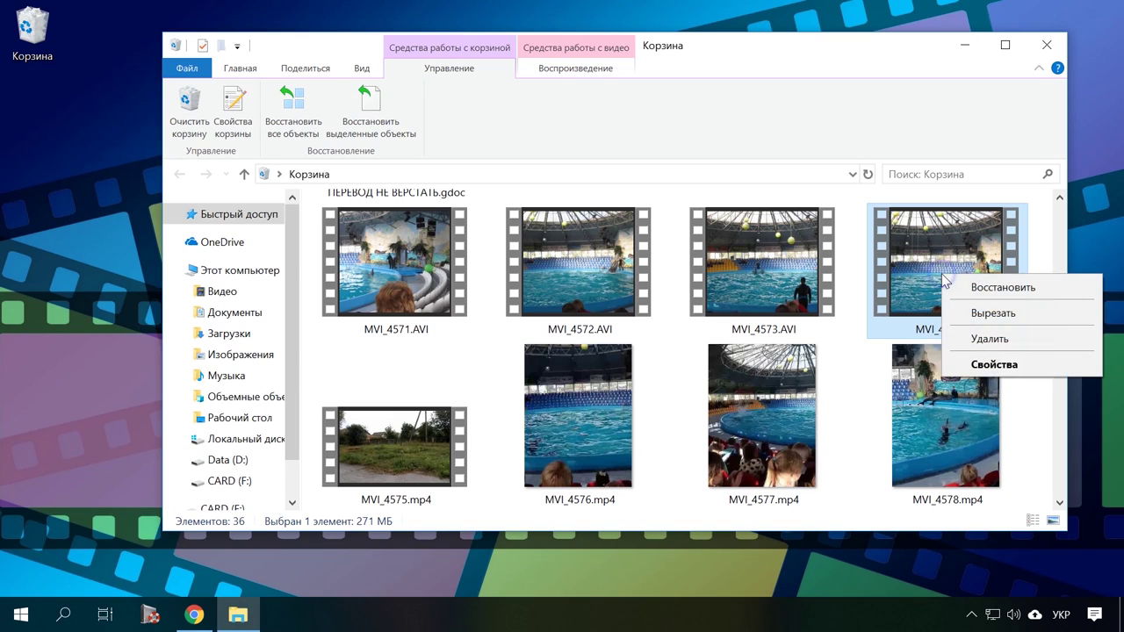
{"action": "left_click", "coordinate": [1020, 295]}
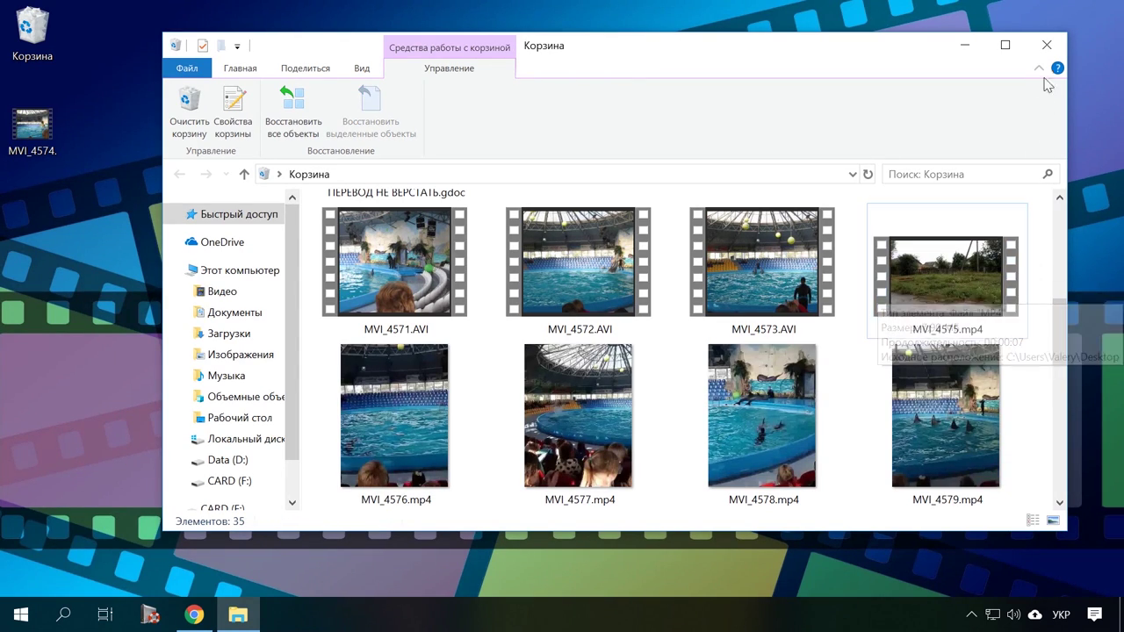
{"action": "left_click", "coordinate": [1047, 45]}
- Try to delete the restored MVI_4574.AVI video from the desktop
{"action": "left_click", "coordinate": [39, 130]}
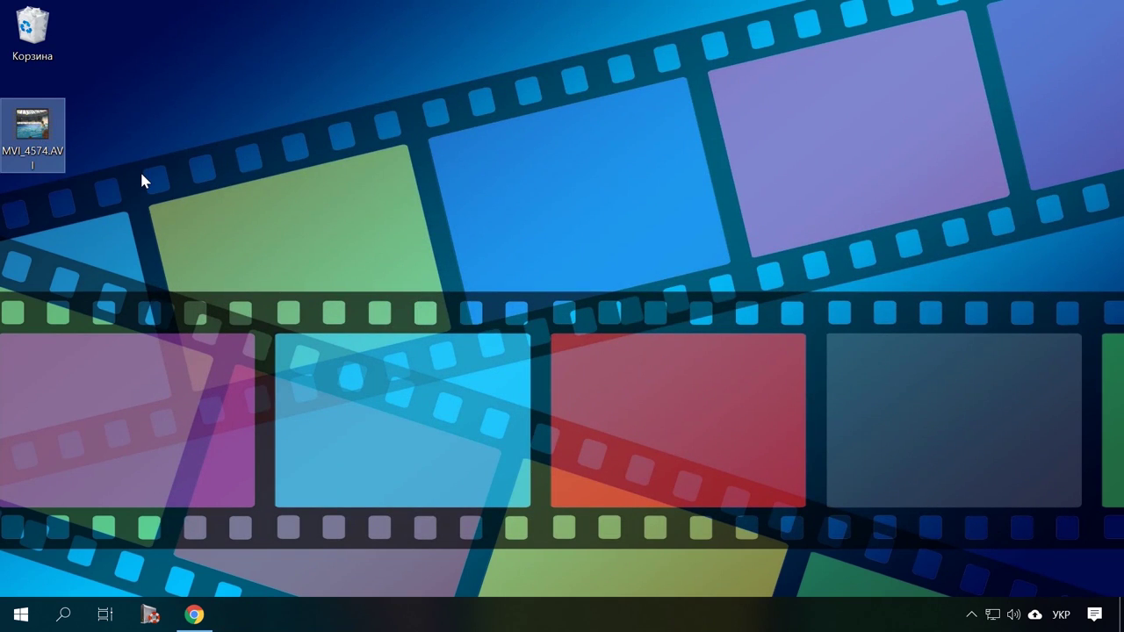
{"action": "key", "text": "Delete"}
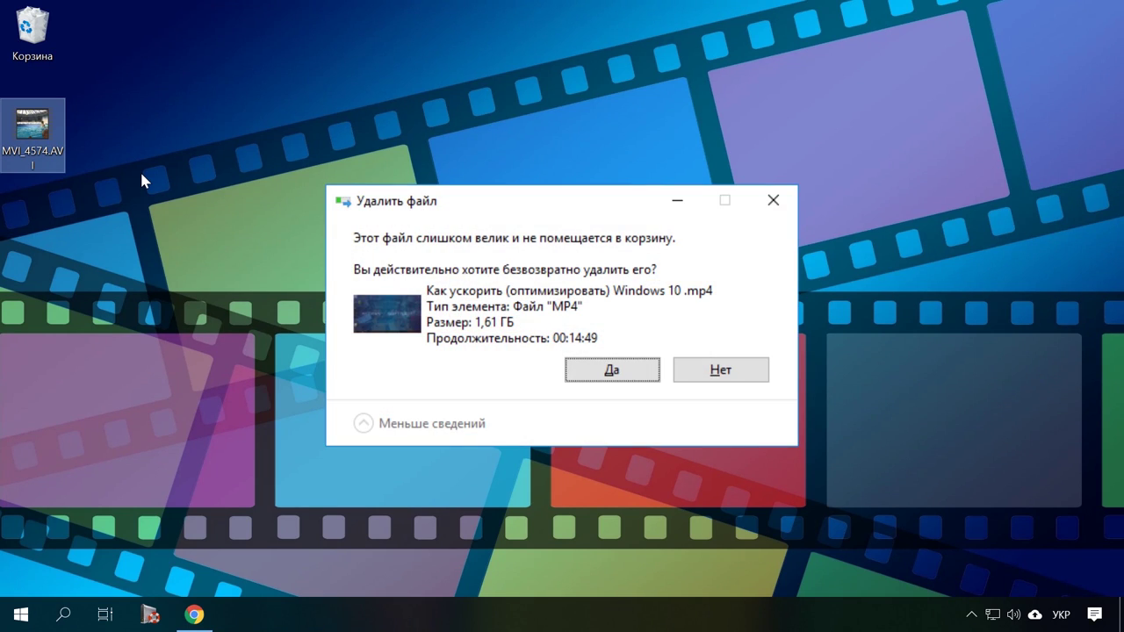
{"action": "key", "text": "Return"}
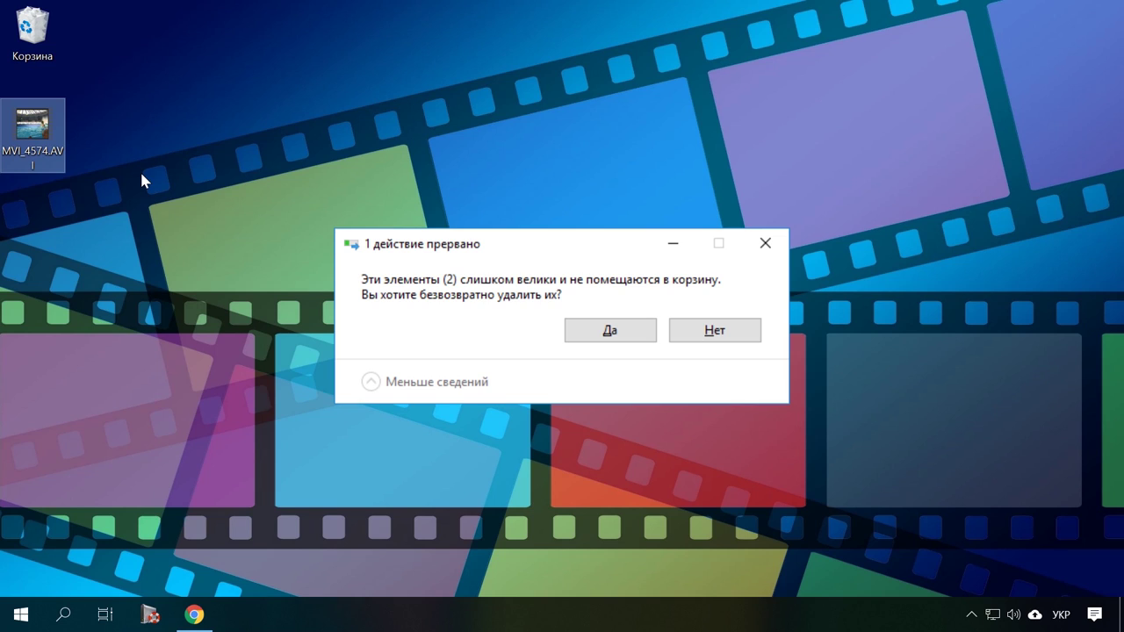
{"action": "key", "text": "Return"}
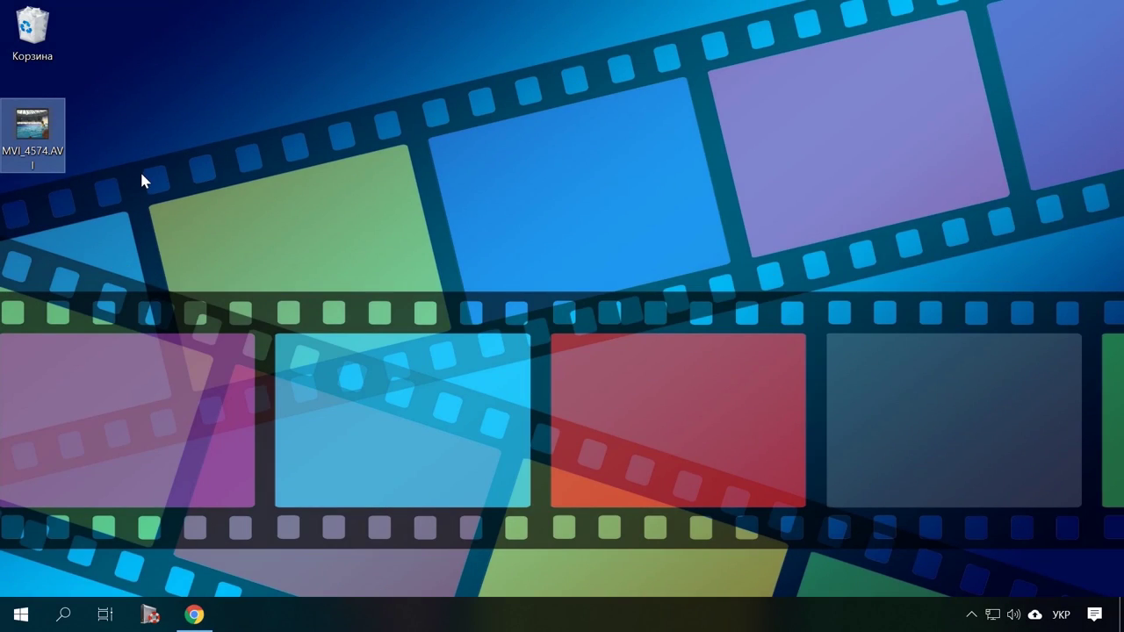
- Check the contents of the CARD (F:) drive in File Explorer, closing the window when done
{"action": "key", "text": "super+e"}
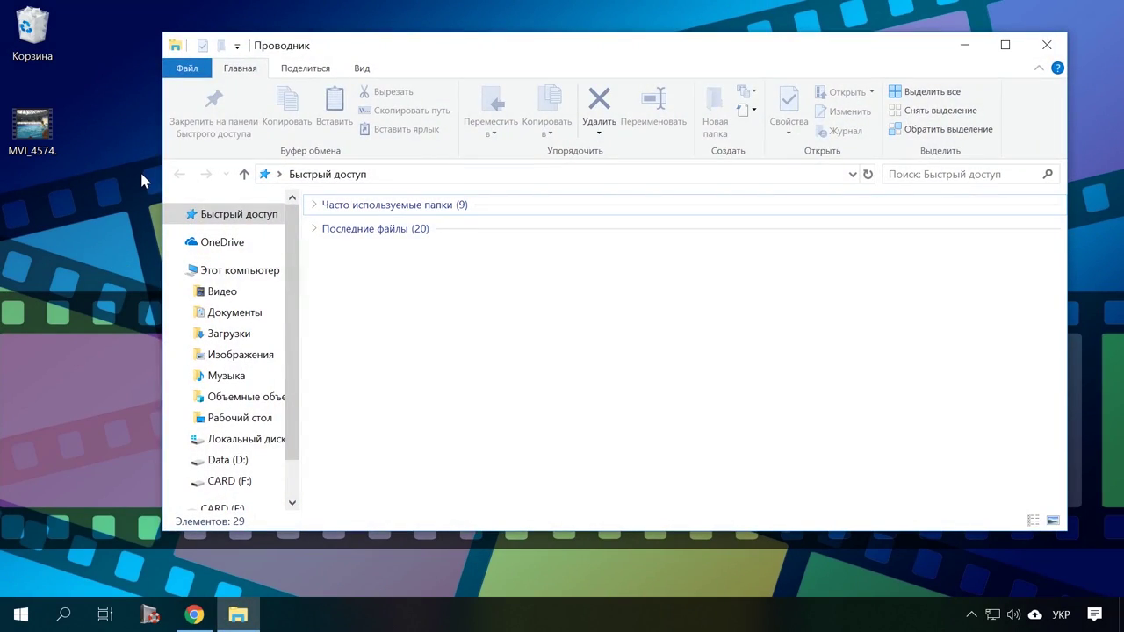
{"action": "left_click", "coordinate": [268, 271]}
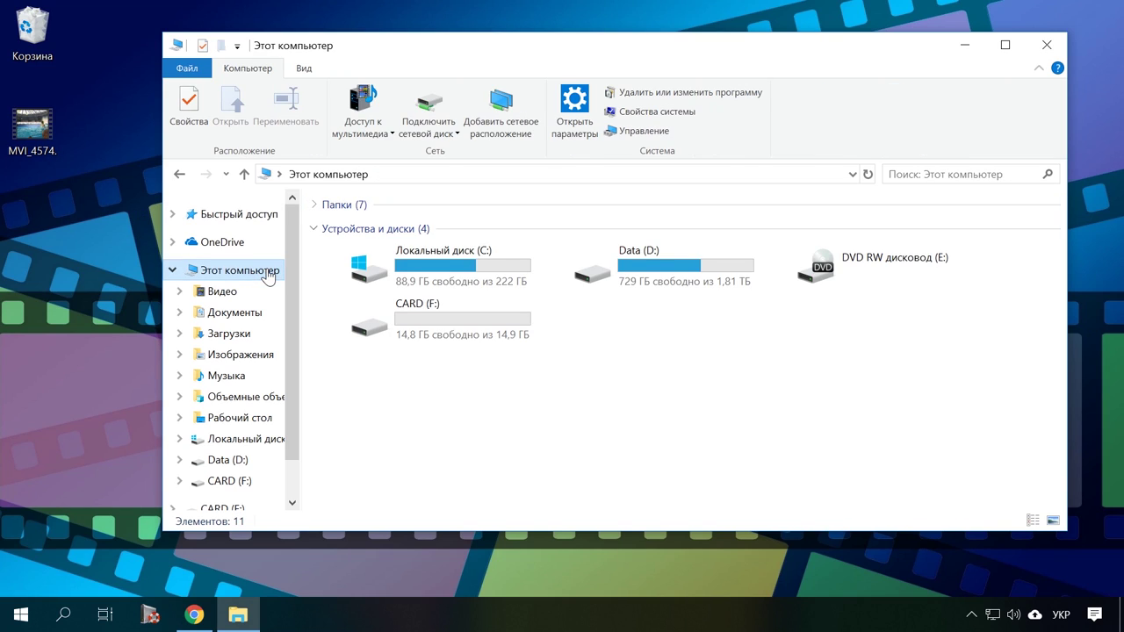
{"action": "left_click", "coordinate": [487, 318]}
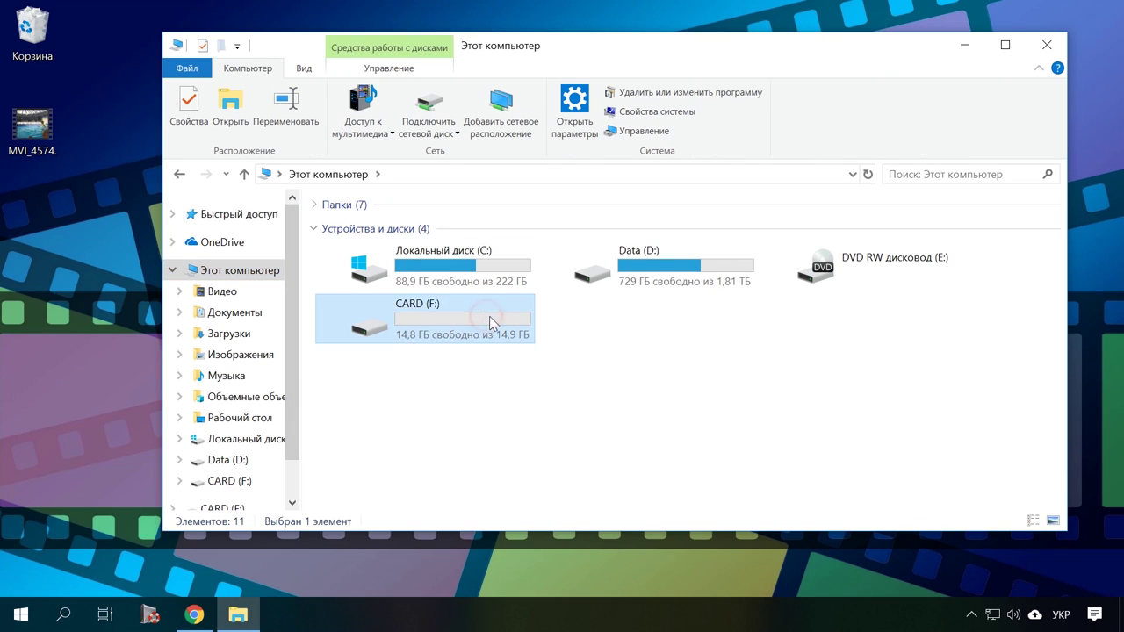
{"action": "double_click", "coordinate": [465, 320]}
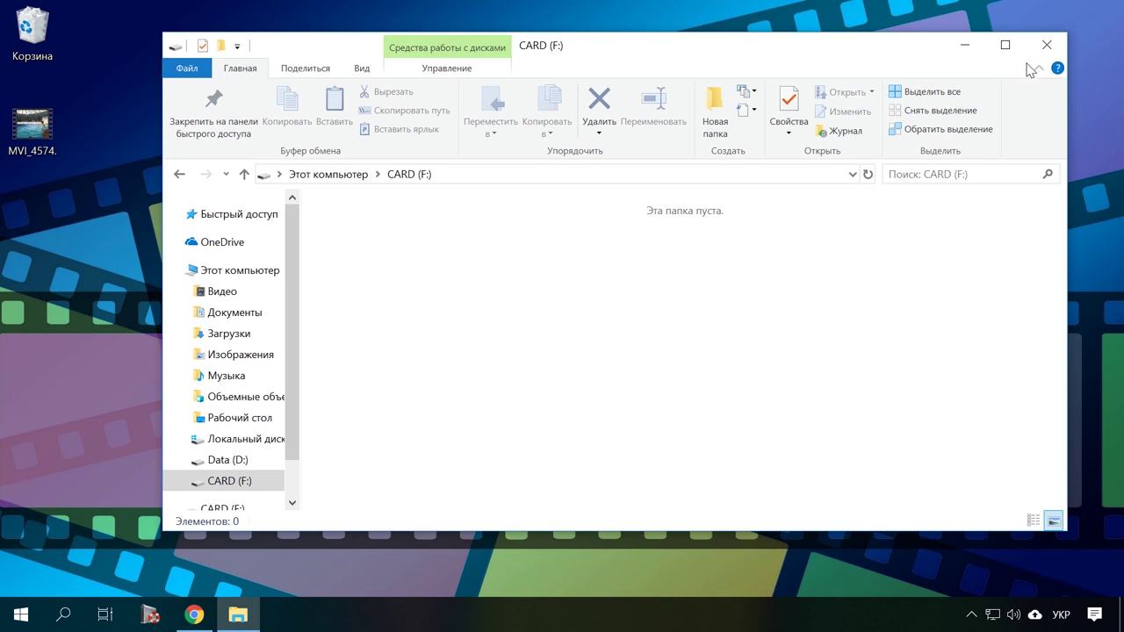
{"action": "left_click", "coordinate": [1046, 45]}
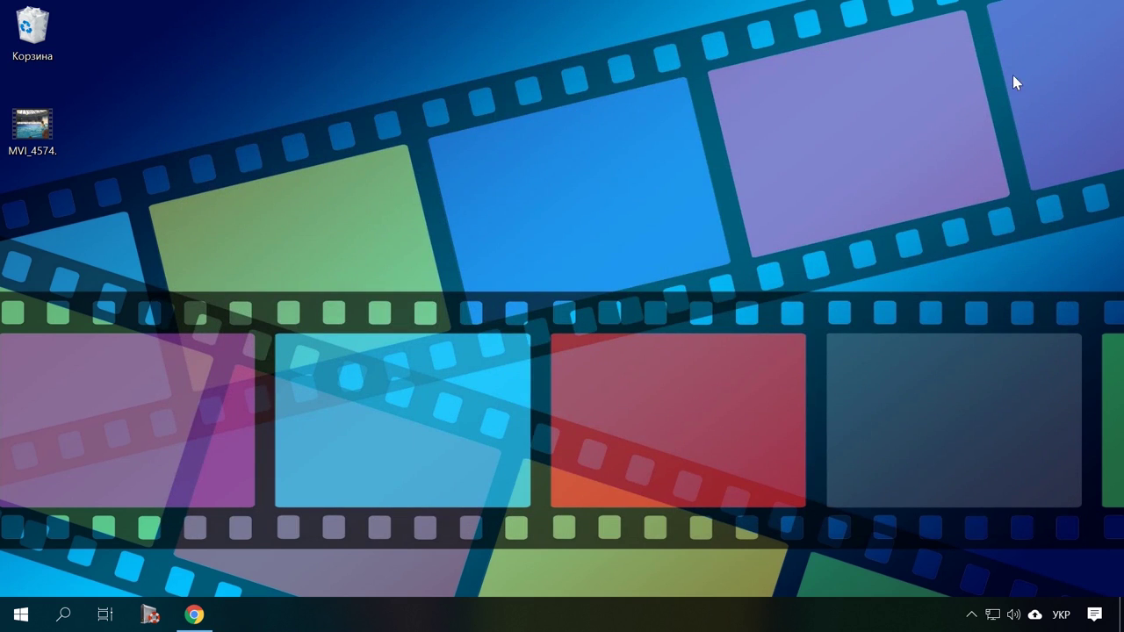
- Launch Hetman Partition Recovery, dismiss its welcome wizard and run a fast scan of the CARD (F:) drive
{"action": "left_click", "coordinate": [150, 614]}
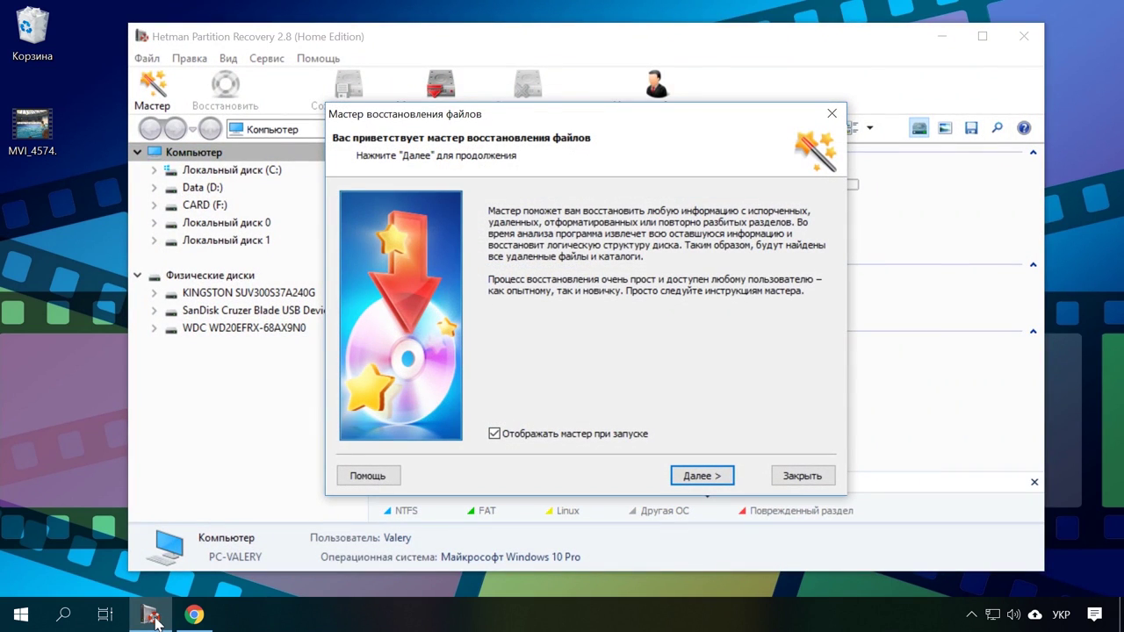
{"action": "left_click", "coordinate": [808, 479]}
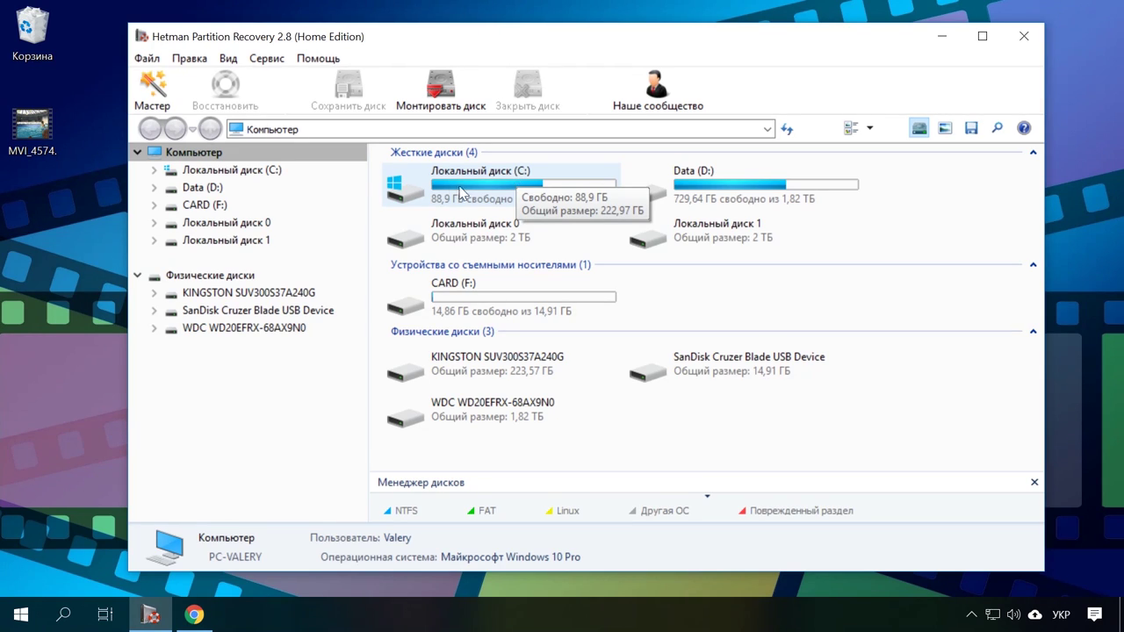
{"action": "double_click", "coordinate": [227, 207]}
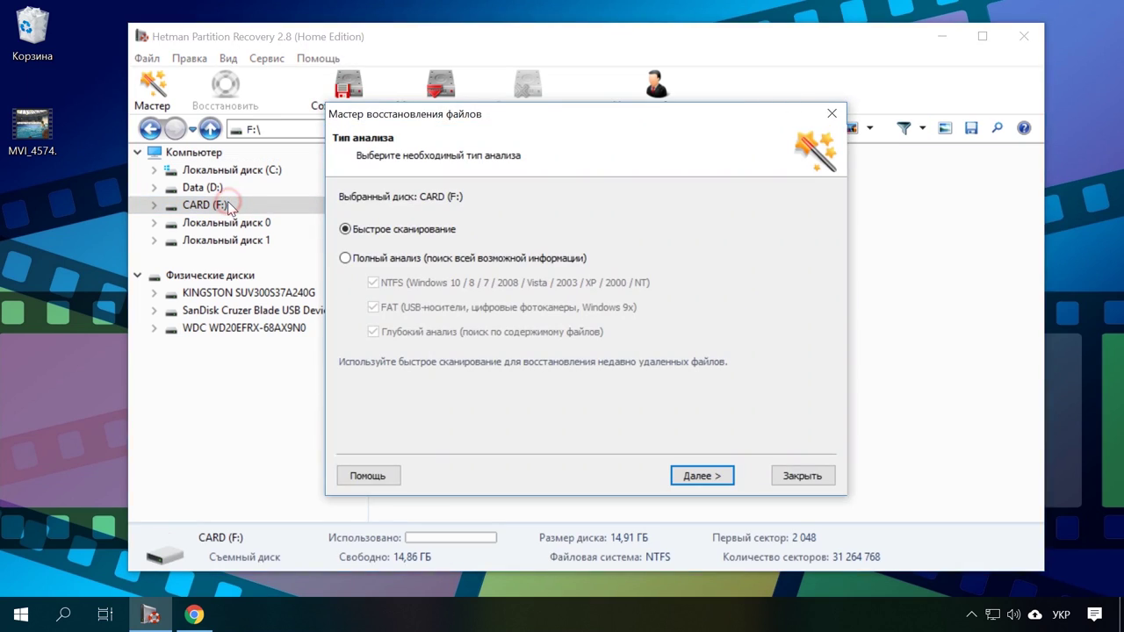
{"action": "left_click", "coordinate": [365, 233]}
{"action": "left_click", "coordinate": [700, 476]}
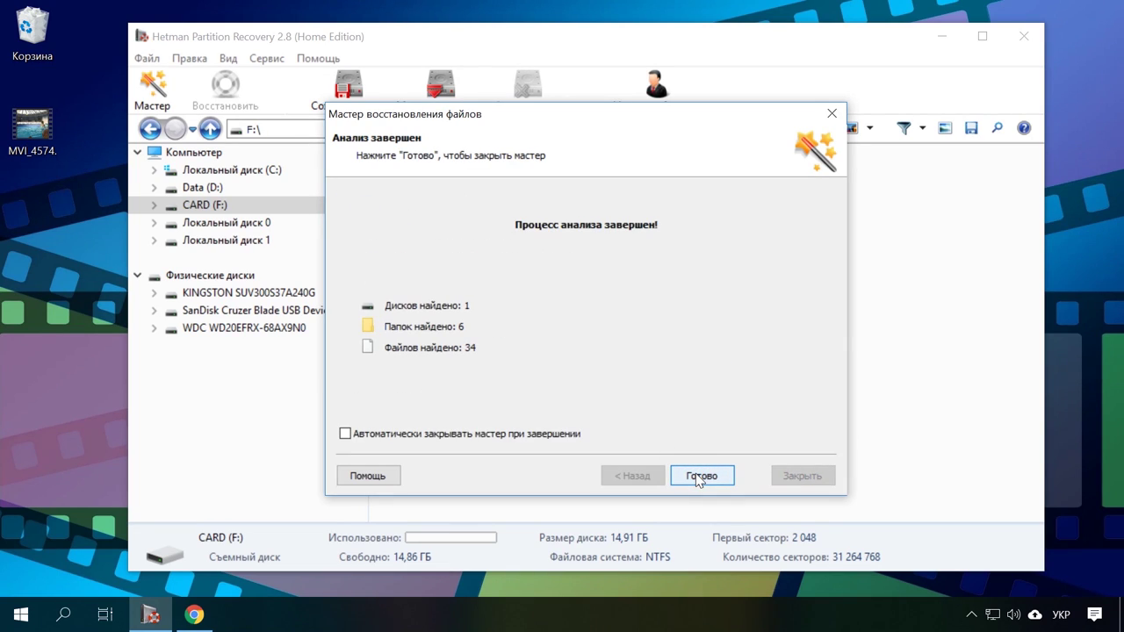
{"action": "left_click", "coordinate": [700, 476]}
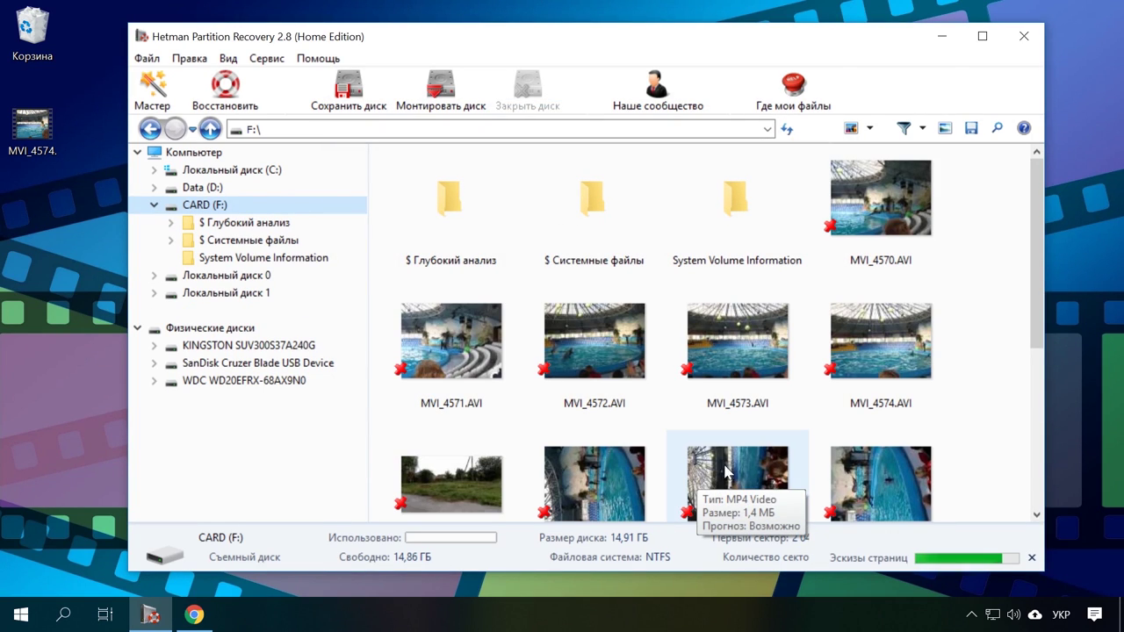
- Look through the deleted videos found on CARD (F:) and display the preview and the recovery list beside them
{"action": "scroll", "coordinate": [906, 320], "scroll_direction": "down", "scroll_amount": 2}
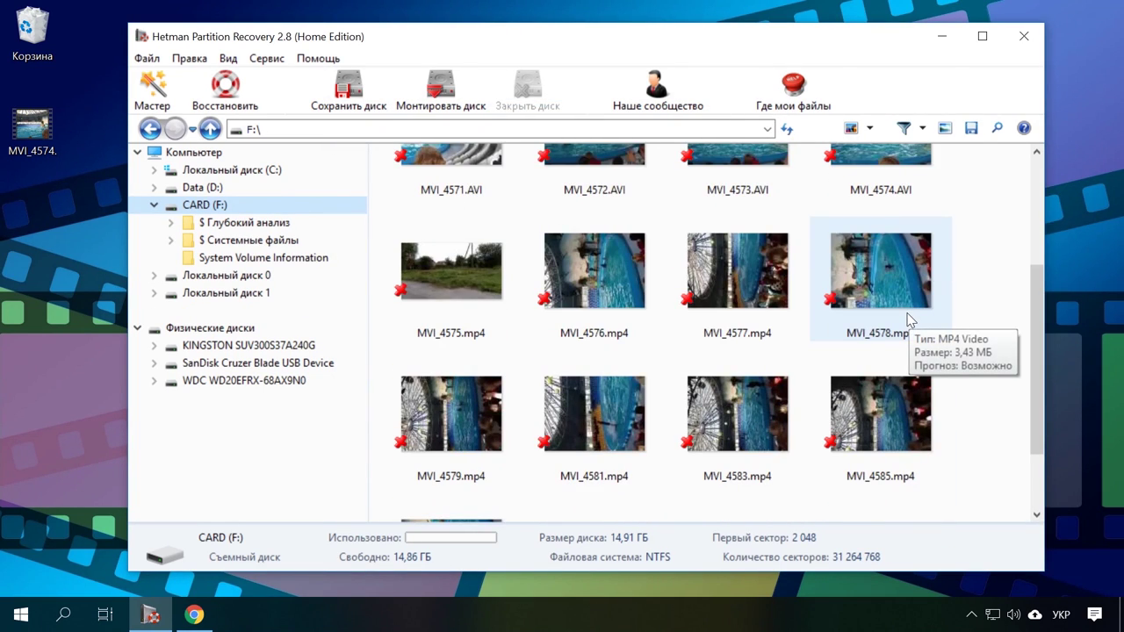
{"action": "scroll", "coordinate": [909, 322], "scroll_direction": "down", "scroll_amount": 1}
{"action": "scroll", "coordinate": [910, 322], "scroll_direction": "up", "scroll_amount": 2}
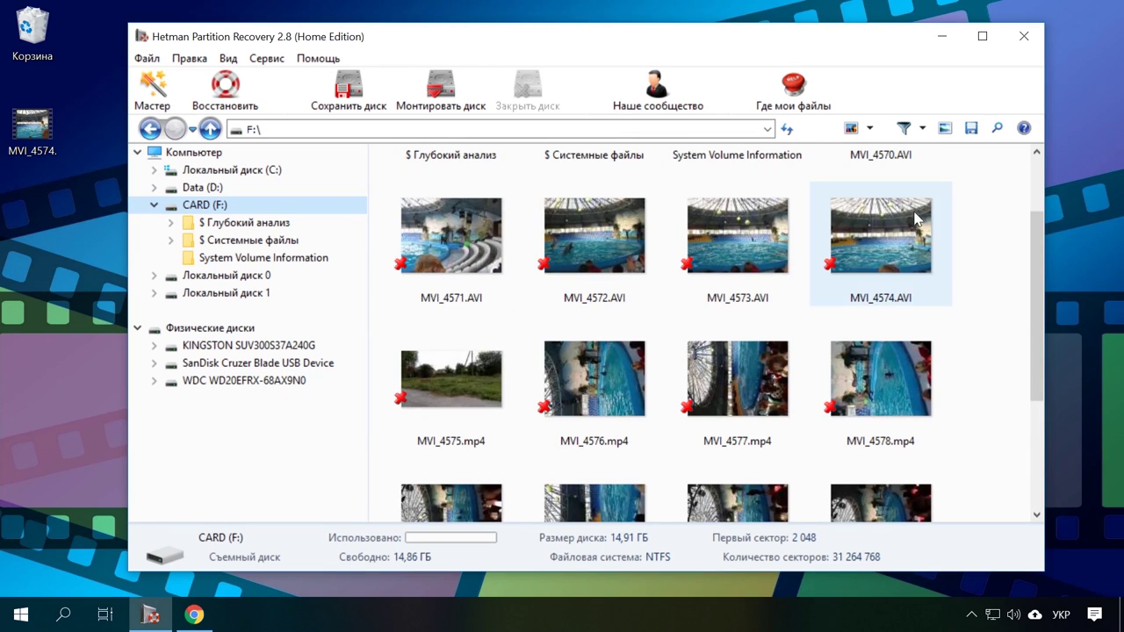
{"action": "left_click", "coordinate": [944, 128]}
{"action": "left_click", "coordinate": [970, 128]}
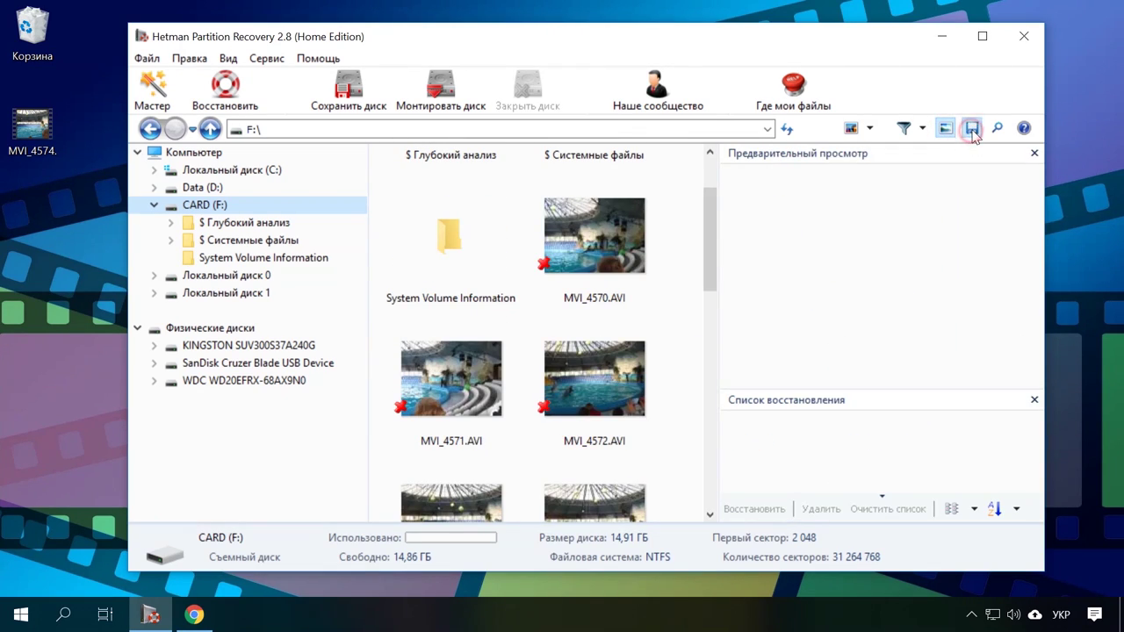
- Play the preview of the deleted MVI_4574.AVI video for a few seconds and pause it
{"action": "scroll", "coordinate": [615, 392], "scroll_direction": "down", "scroll_amount": 2}
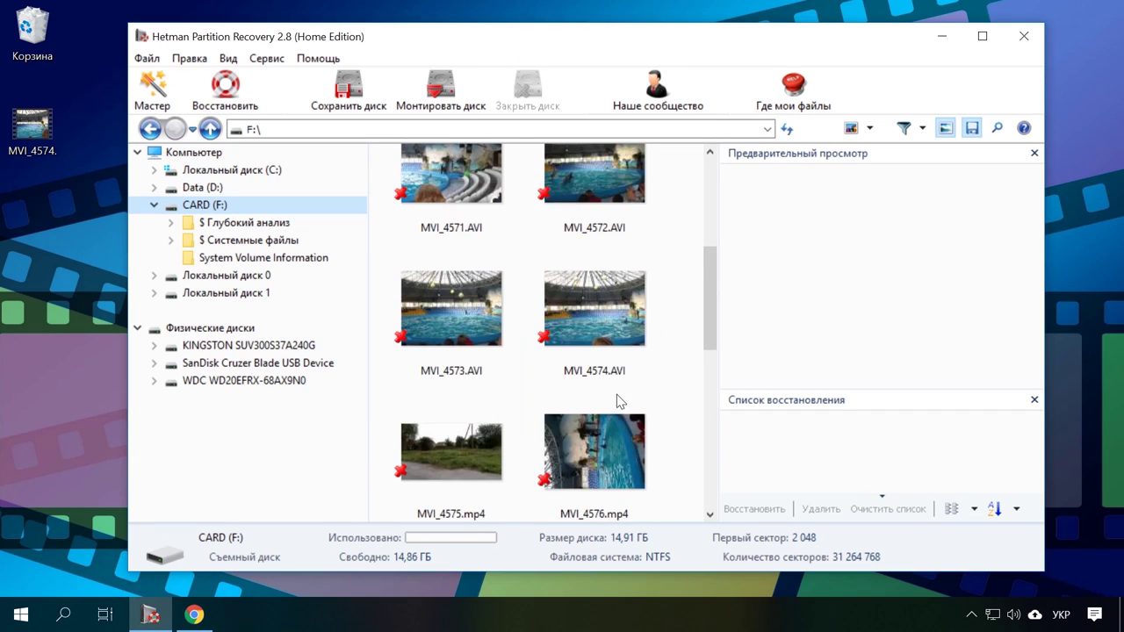
{"action": "left_click", "coordinate": [606, 314]}
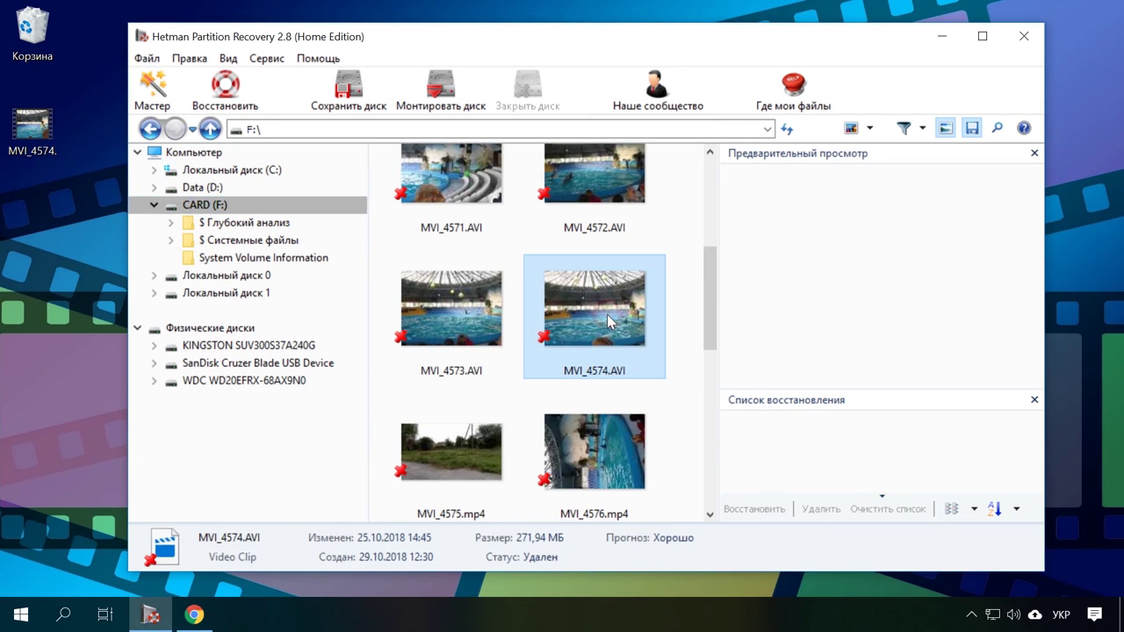
{"action": "left_click", "coordinate": [757, 376]}
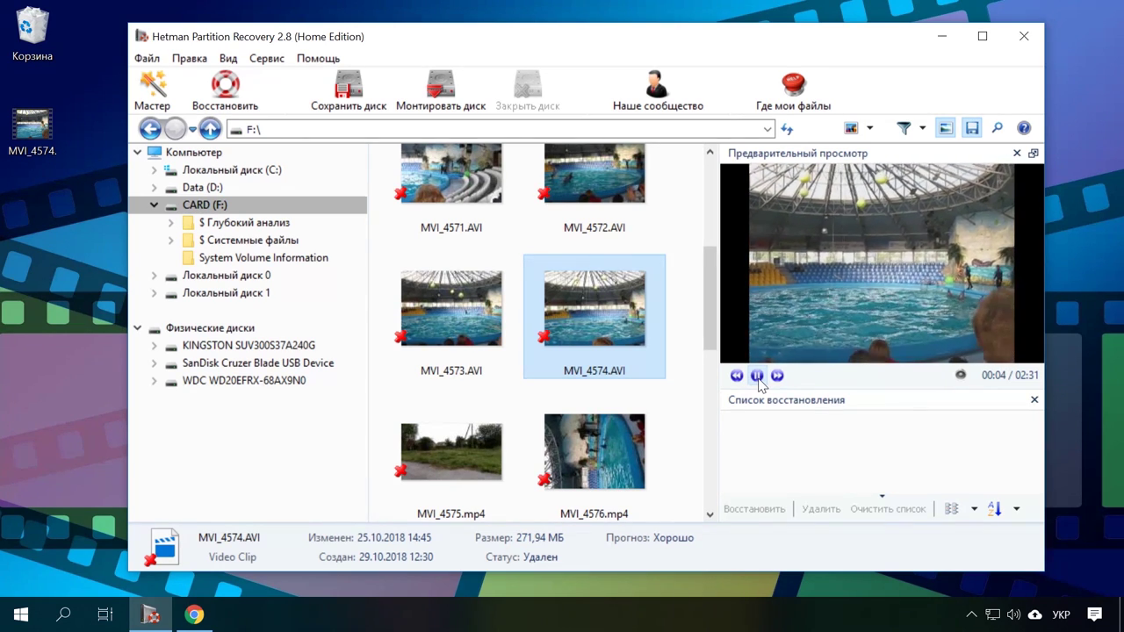
{"action": "left_click", "coordinate": [757, 376]}
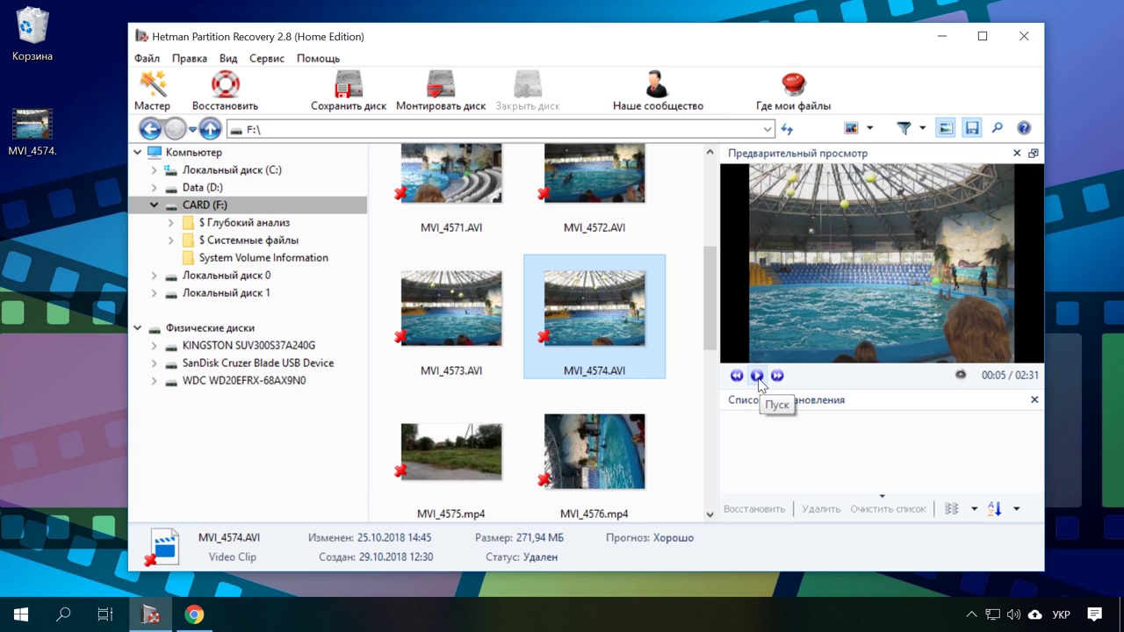
- Add MVI_4574.AVI, MVI_4576.mp4 and MVI_4575.mp4 to the recovery list
{"action": "left_click_drag", "start_coordinate": [595, 318], "coordinate": [783, 442]}
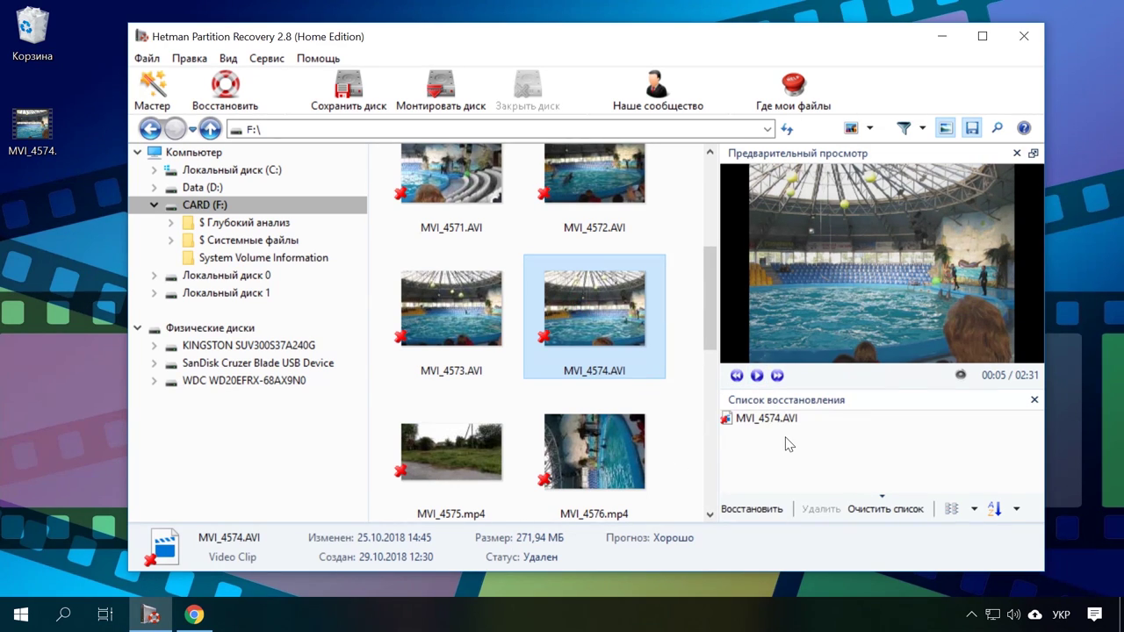
{"action": "left_click_drag", "start_coordinate": [601, 444], "coordinate": [772, 462]}
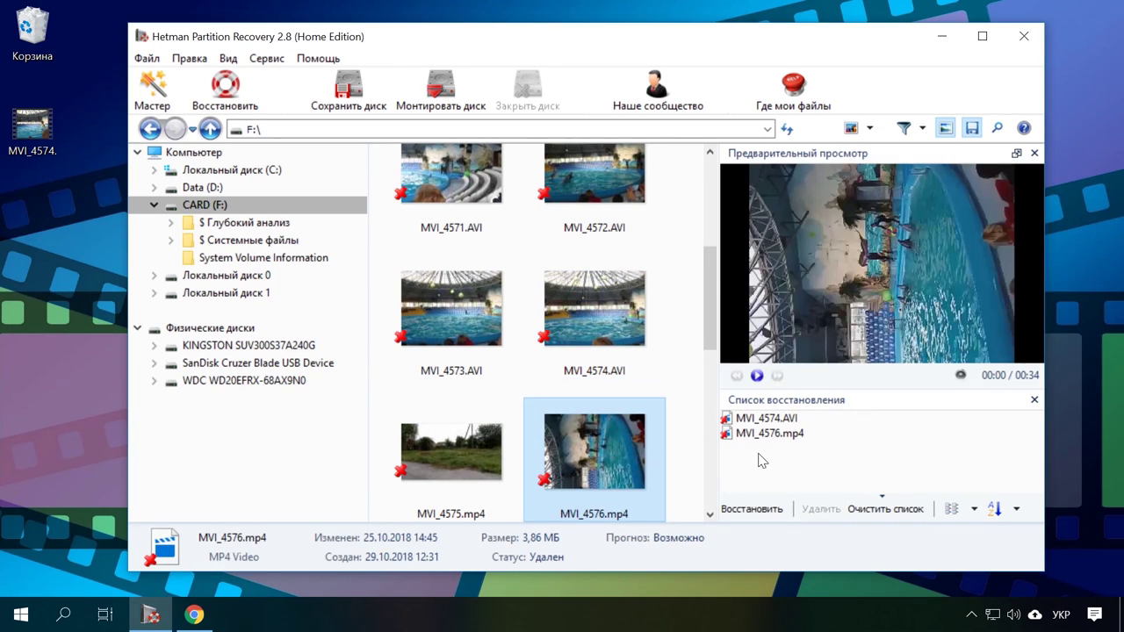
{"action": "left_click_drag", "start_coordinate": [468, 446], "coordinate": [762, 448]}
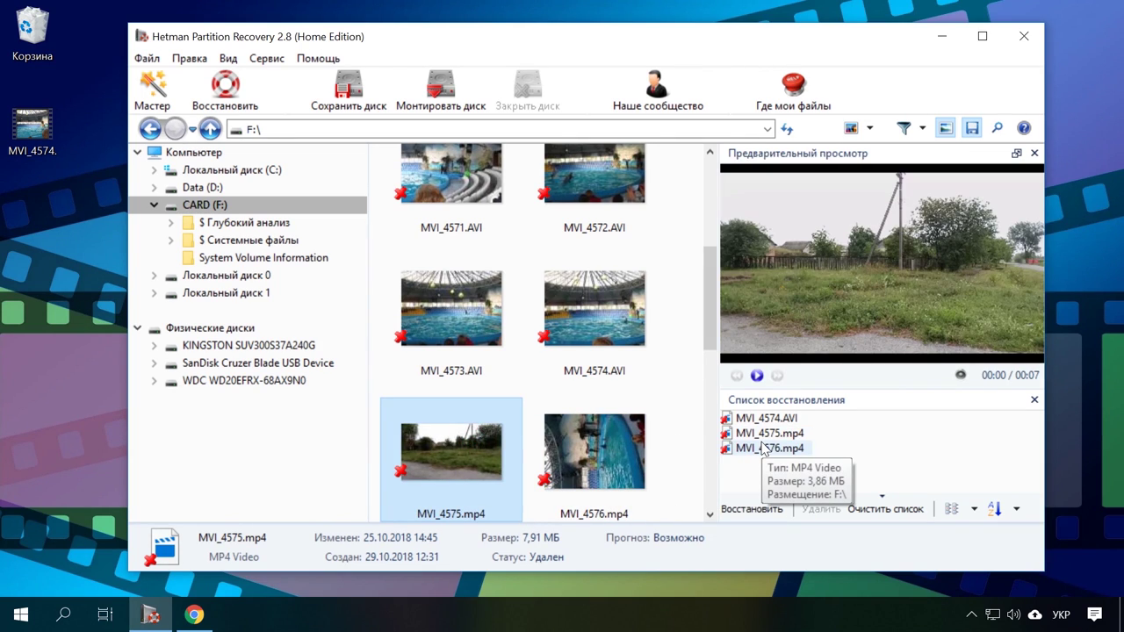
- Recover the files in the recovery list to the hard disk, into a Recovery folder on the desktop
{"action": "left_click", "coordinate": [751, 509]}
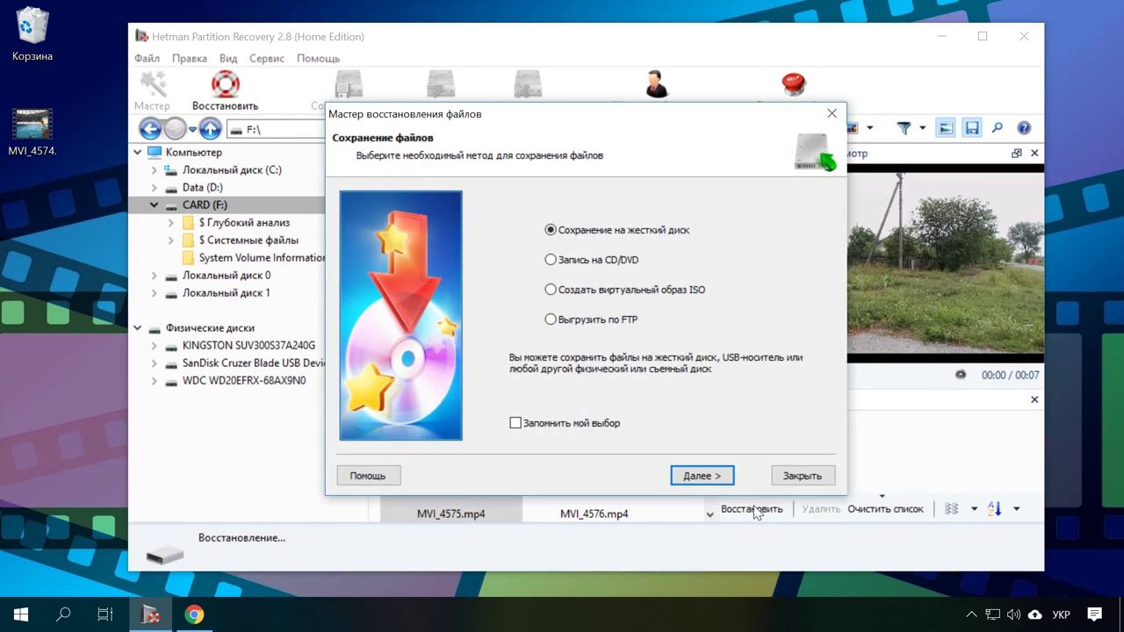
{"action": "left_click", "coordinate": [702, 478]}
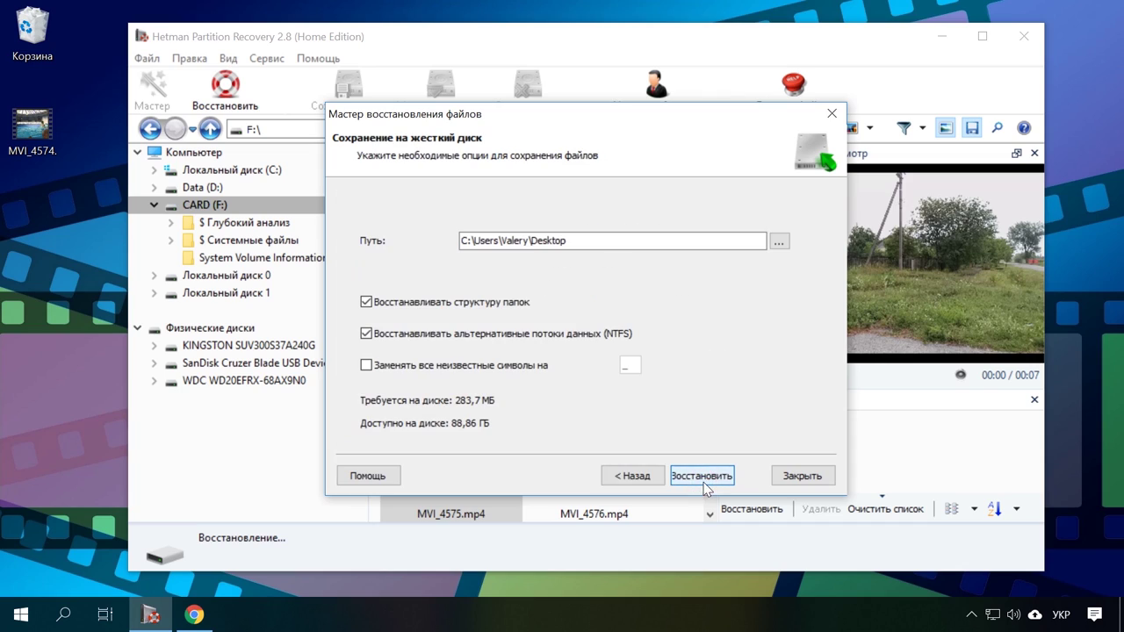
{"action": "left_click", "coordinate": [570, 240]}
{"action": "key", "text": "alt+shift"}
{"action": "type", "text": "\\Recovery"}
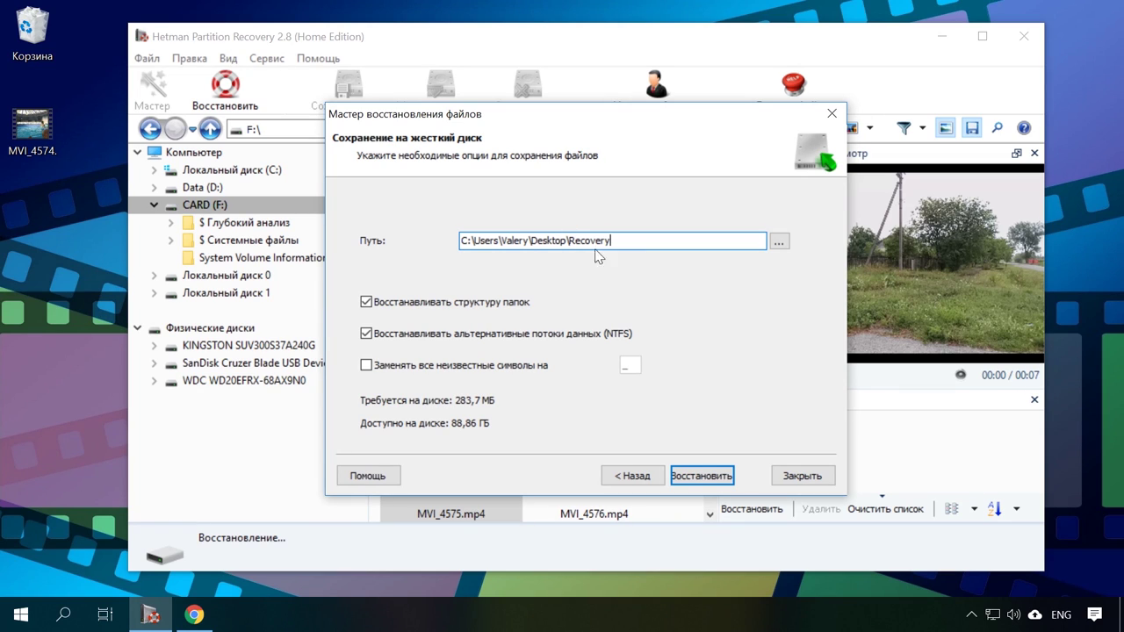
{"action": "left_click", "coordinate": [712, 476]}
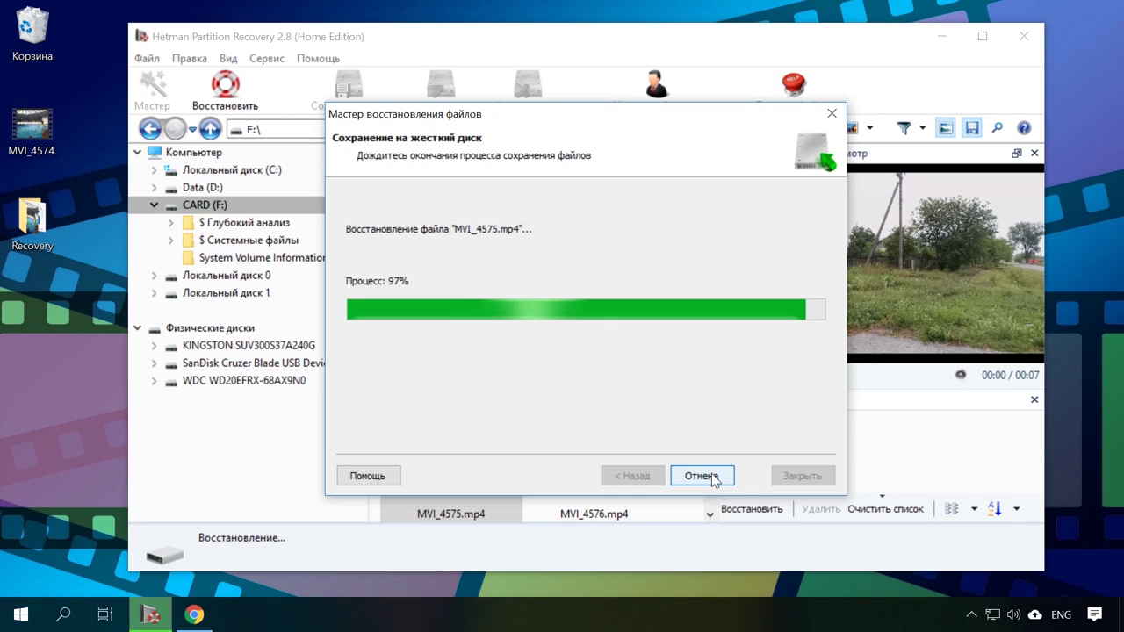
{"action": "left_click", "coordinate": [712, 476]}
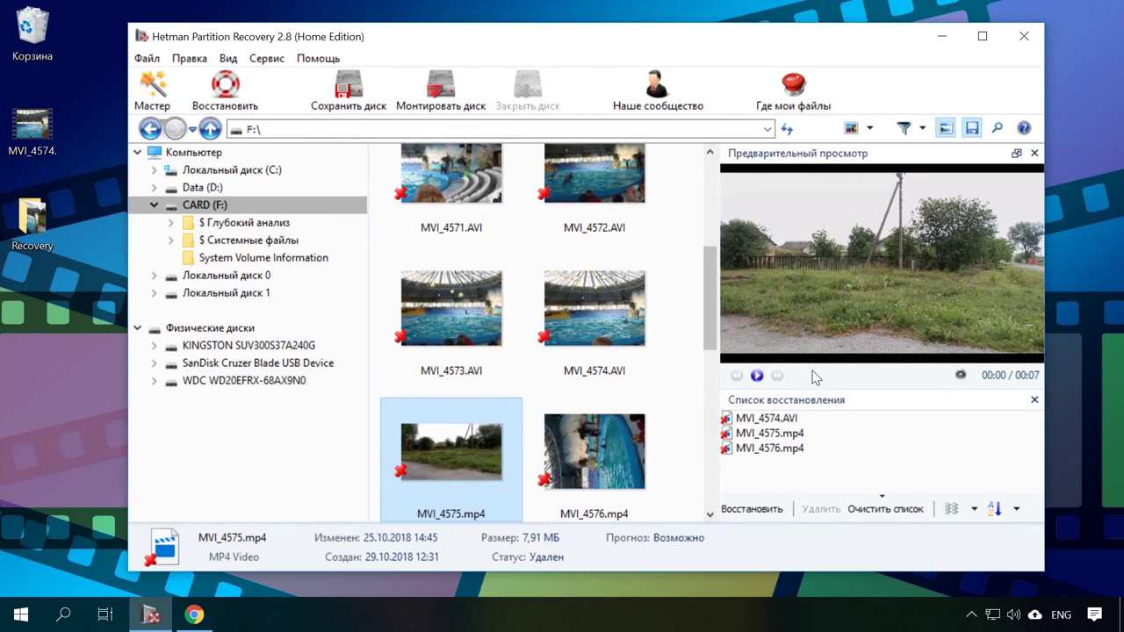
- Minimize the recovery program, open the desktop's Recovery folder and play MVI_4574.AVI to check it, closing the player and folder after viewing
{"action": "left_click", "coordinate": [942, 38]}
{"action": "double_click", "coordinate": [40, 225]}
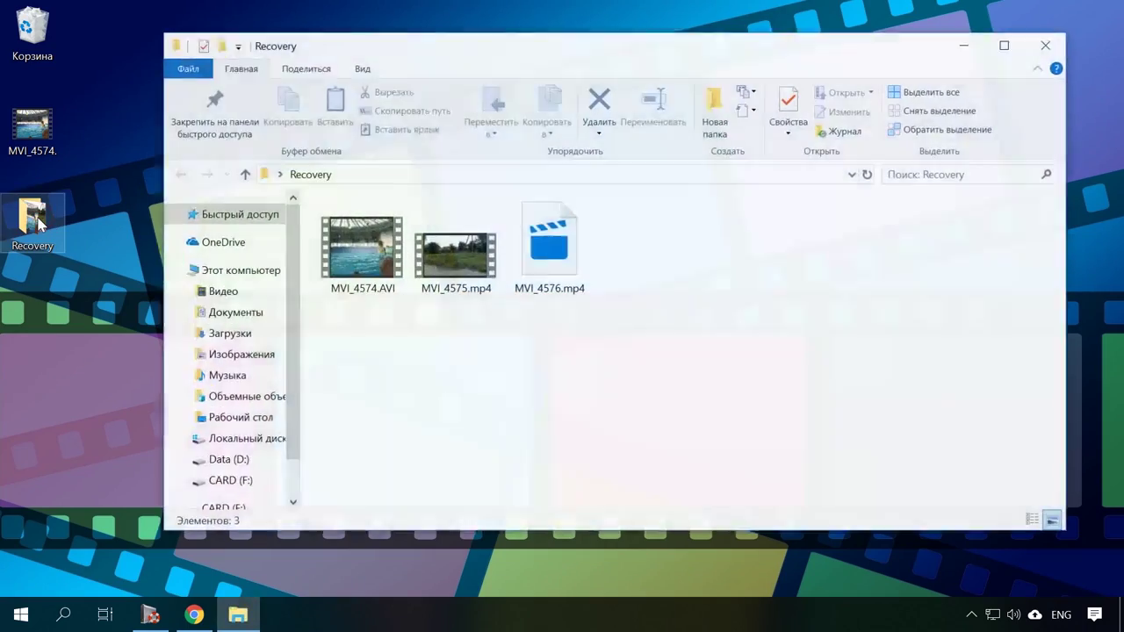
{"action": "left_click", "coordinate": [361, 255]}
{"action": "double_click", "coordinate": [362, 254]}
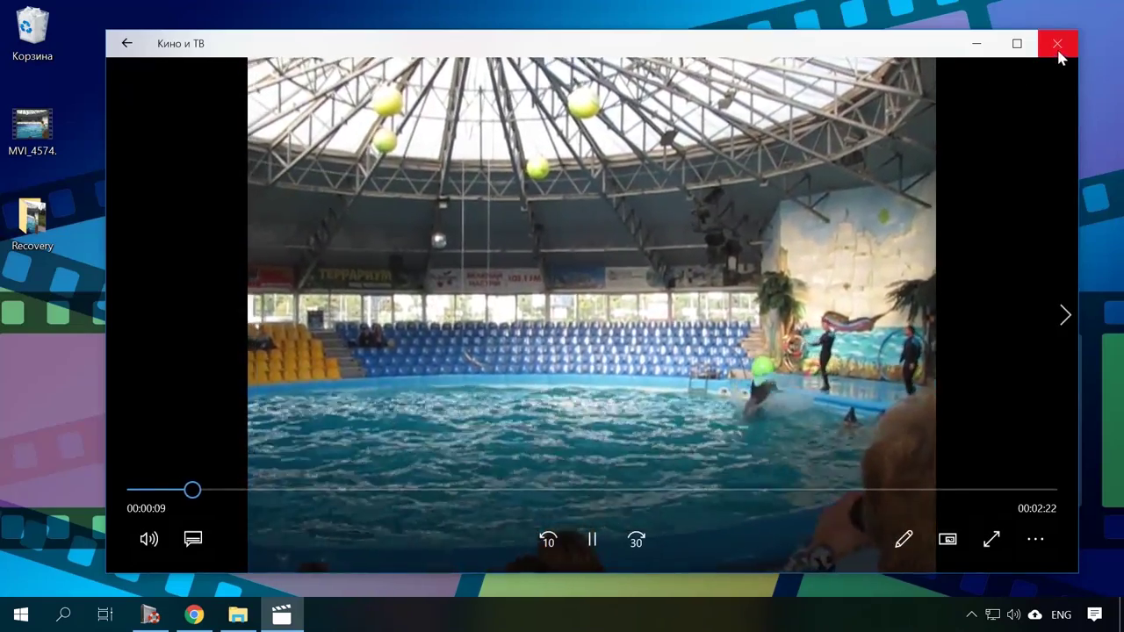
{"action": "left_click", "coordinate": [1057, 46]}
{"action": "left_click", "coordinate": [1057, 50]}
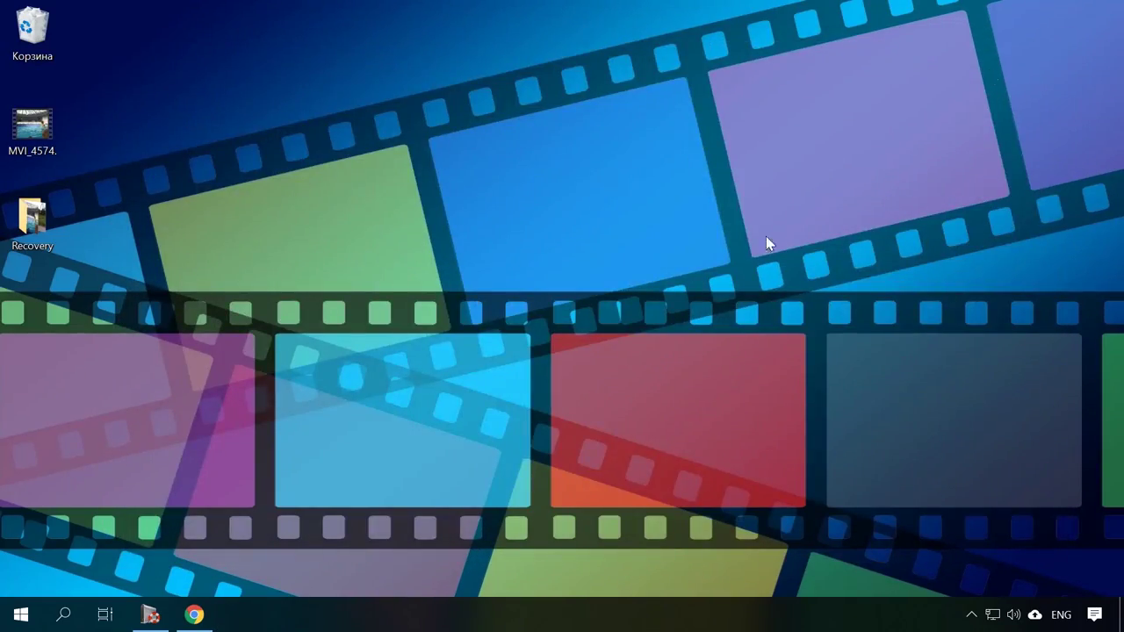
- Return to Hetman Partition Recovery and set up a deep analysis of CARD (F:) restricted to video files only
{"action": "left_click", "coordinate": [150, 615]}
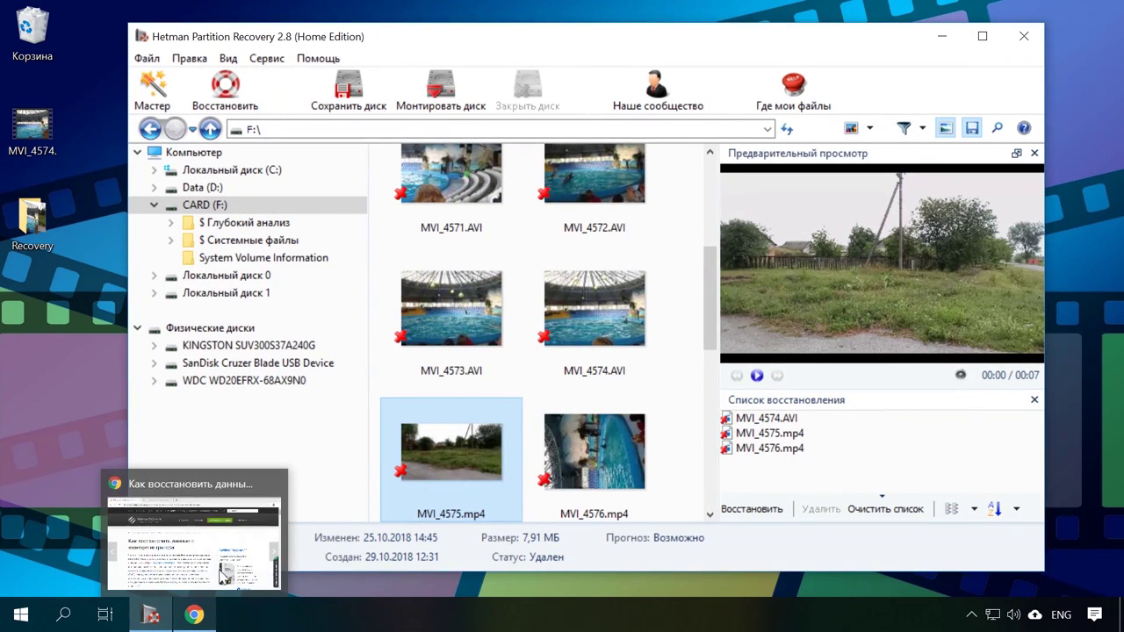
{"action": "left_click", "coordinate": [283, 223]}
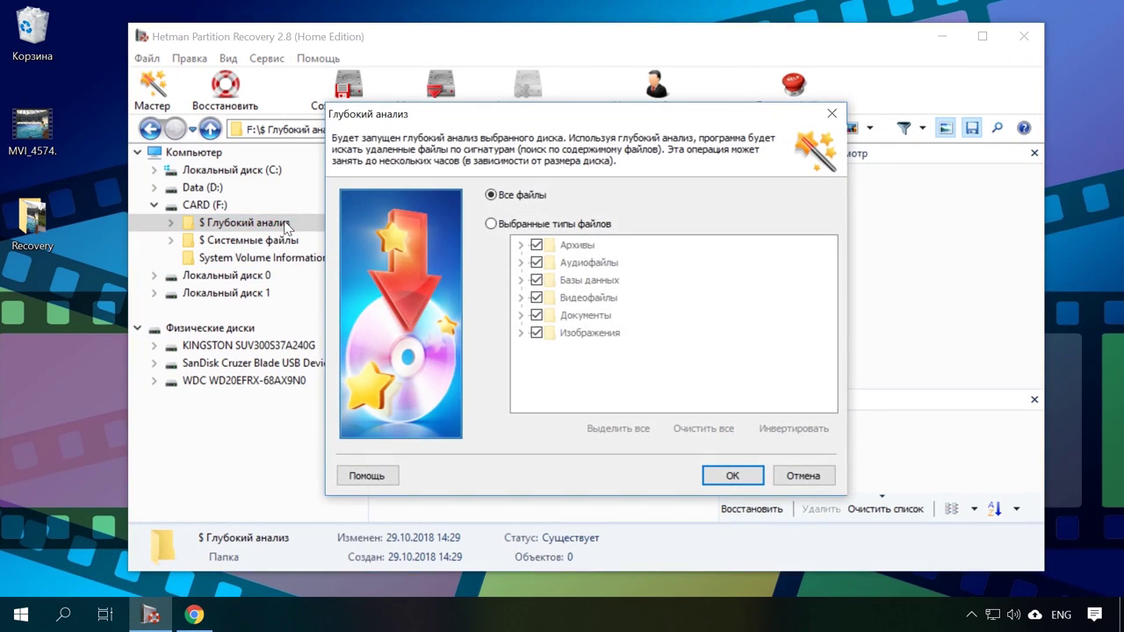
{"action": "left_click", "coordinate": [491, 223]}
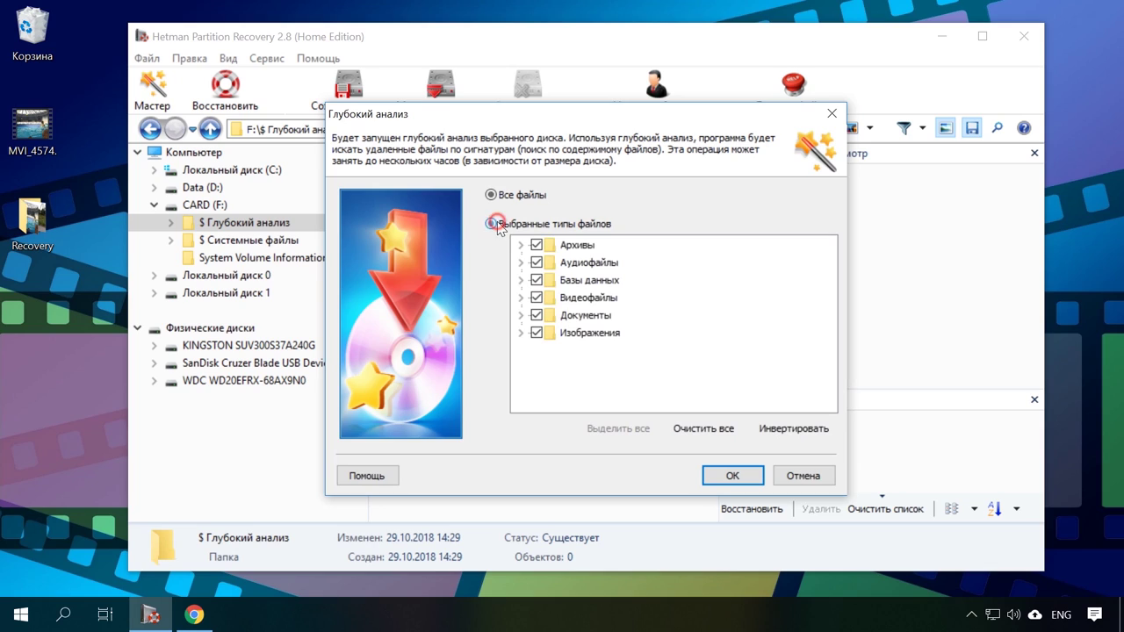
{"action": "left_click", "coordinate": [536, 245]}
{"action": "left_click", "coordinate": [536, 263]}
{"action": "left_click", "coordinate": [536, 280]}
{"action": "left_click", "coordinate": [536, 315]}
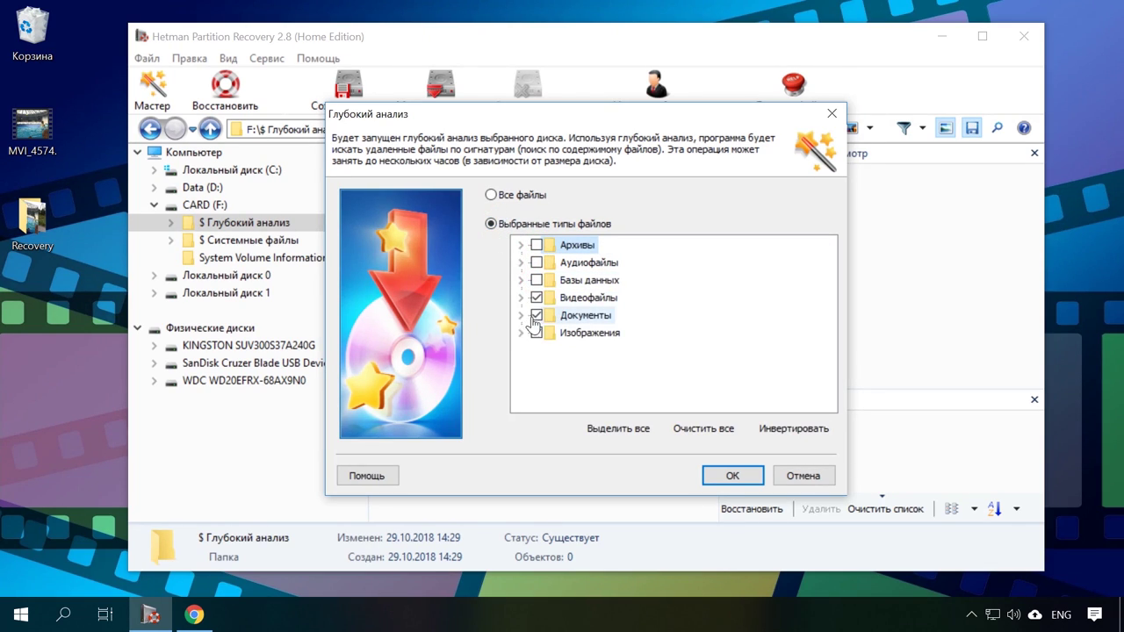
{"action": "left_click", "coordinate": [536, 332]}
- Run the deep analysis with all listed video formats, open the Video Clip (.avi) results folder and select Файл 00002.avi
{"action": "left_click", "coordinate": [521, 297]}
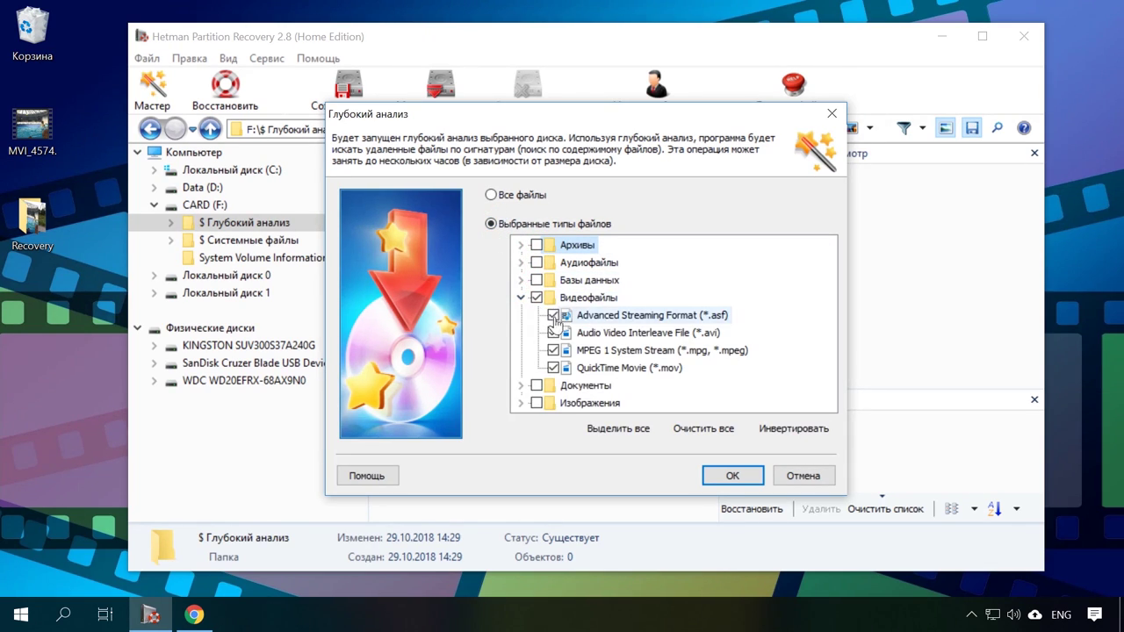
{"action": "left_click", "coordinate": [734, 477]}
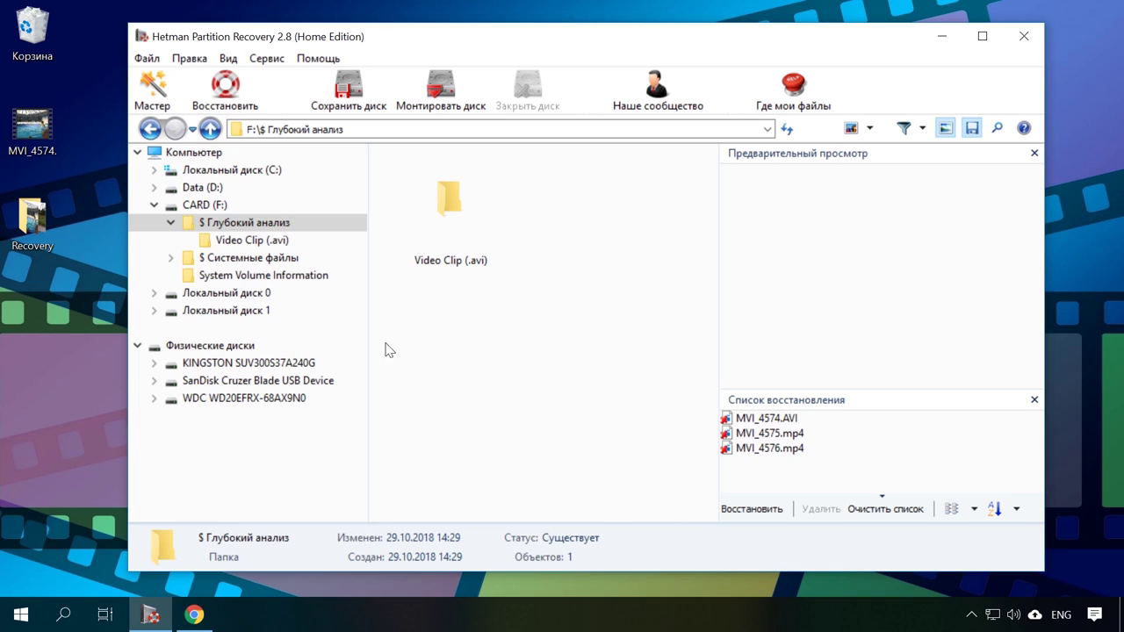
{"action": "left_click", "coordinate": [287, 243]}
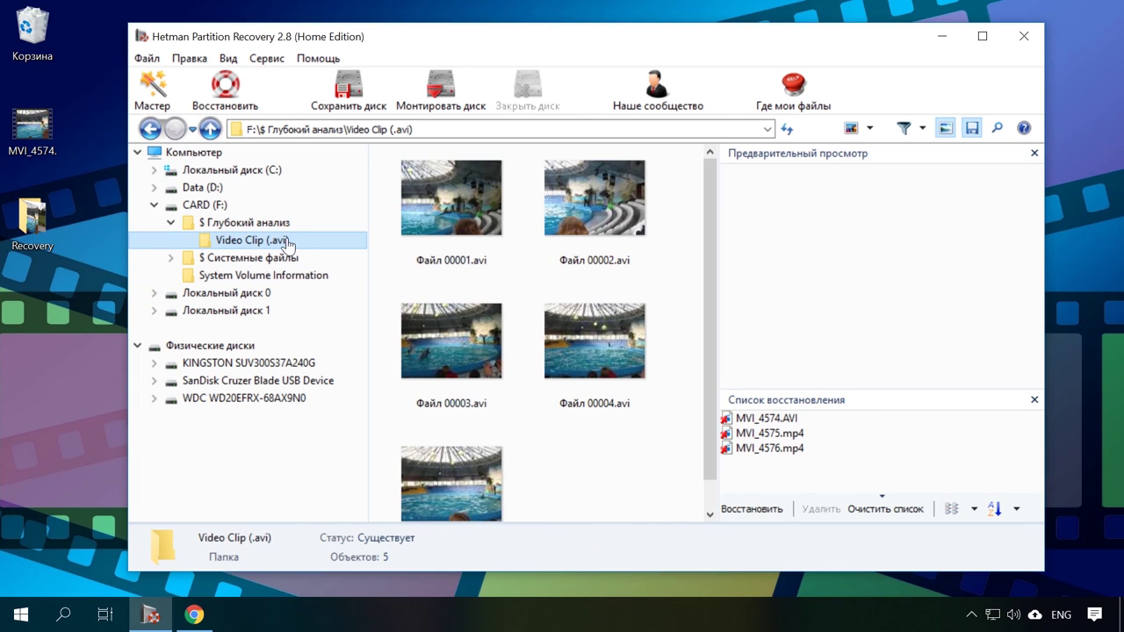
{"action": "left_click", "coordinate": [593, 220]}
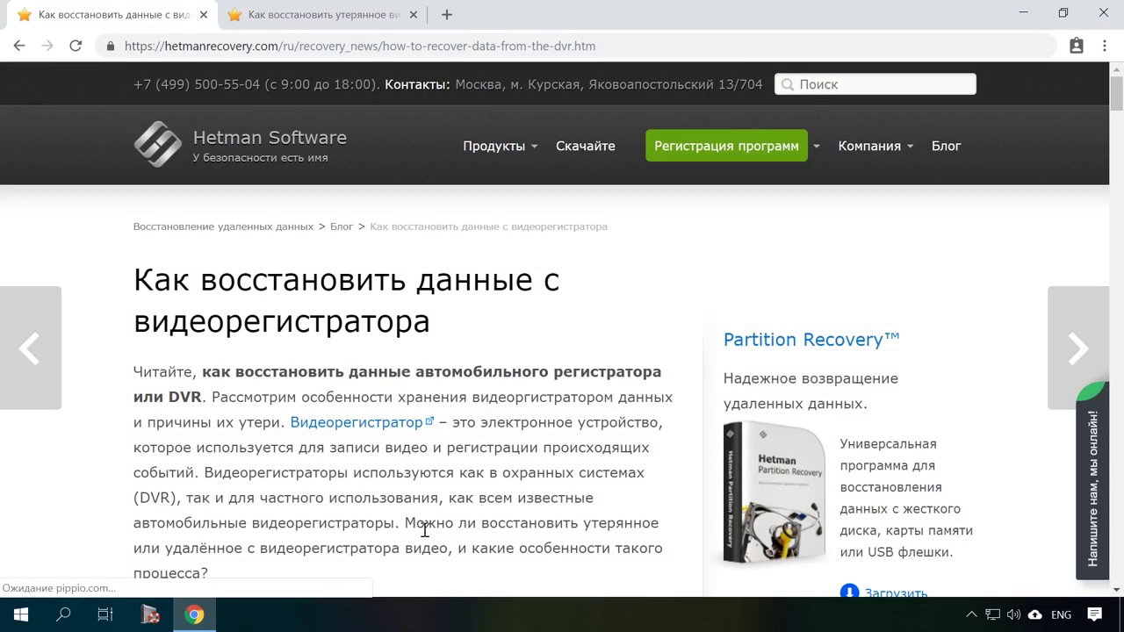
- Look through the section on recovering car dashcam data in the Hetman DVR recovery article in Chrome
{"action": "scroll", "coordinate": [529, 492], "scroll_direction": "down", "scroll_amount": 2}
{"action": "scroll", "coordinate": [529, 492], "scroll_direction": "down", "scroll_amount": 5}
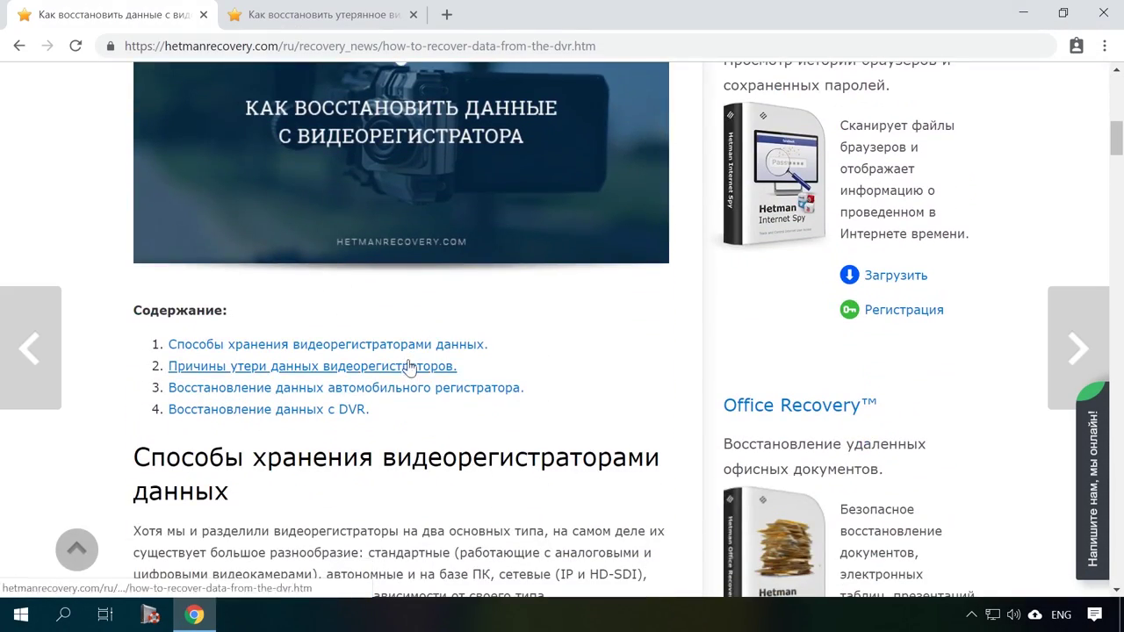
{"action": "left_click", "coordinate": [419, 388]}
{"action": "scroll", "coordinate": [427, 399], "scroll_direction": "down", "scroll_amount": 10}
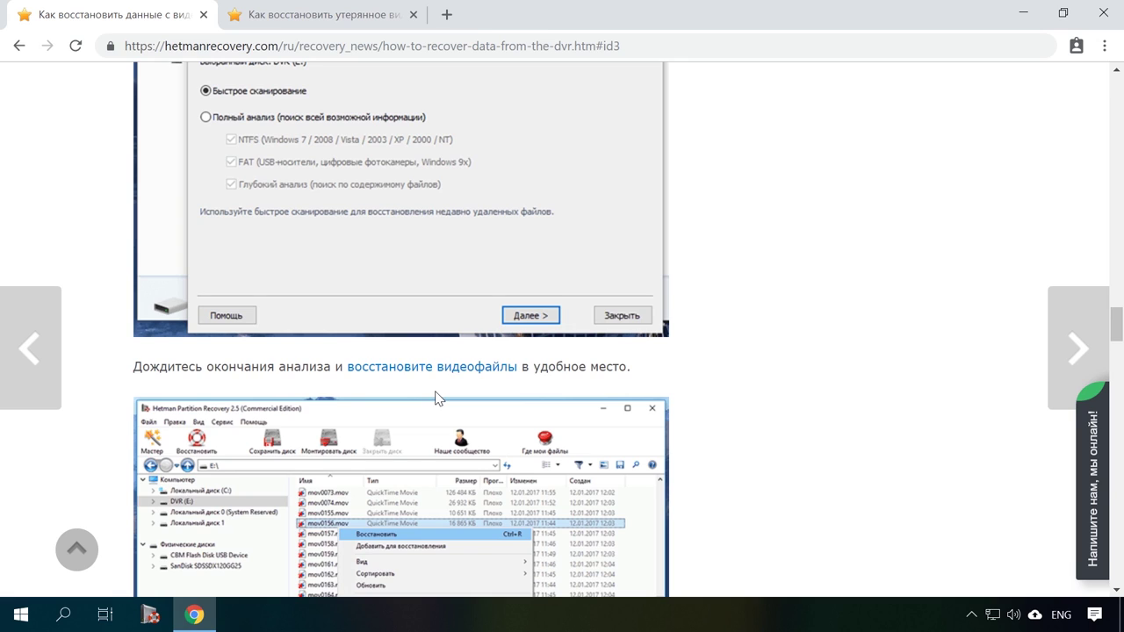
{"action": "scroll", "coordinate": [438, 398], "scroll_direction": "down", "scroll_amount": 5}
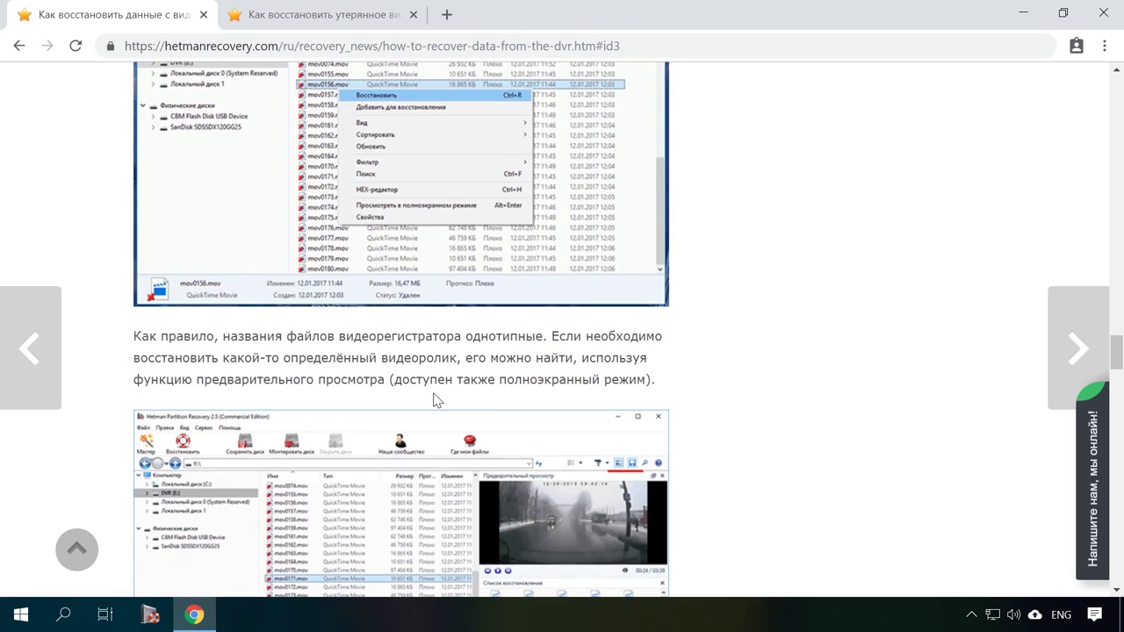
- Look through the photo and video recovery section of the article on digital video cameras and action cameras
{"action": "left_click", "coordinate": [362, 15]}
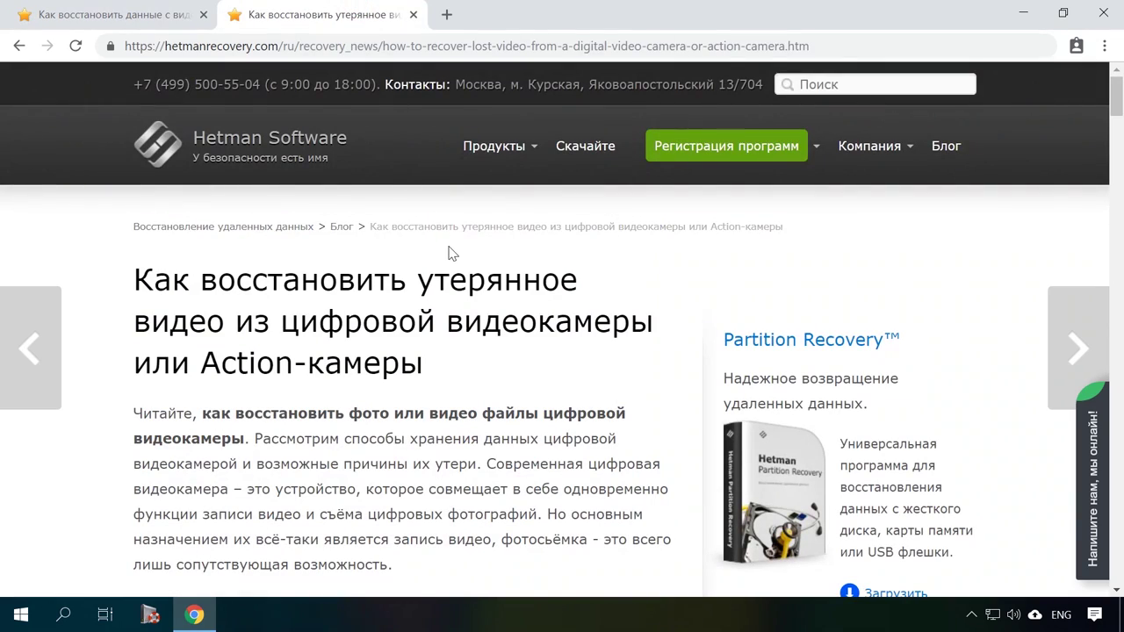
{"action": "scroll", "coordinate": [452, 254], "scroll_direction": "down", "scroll_amount": 8}
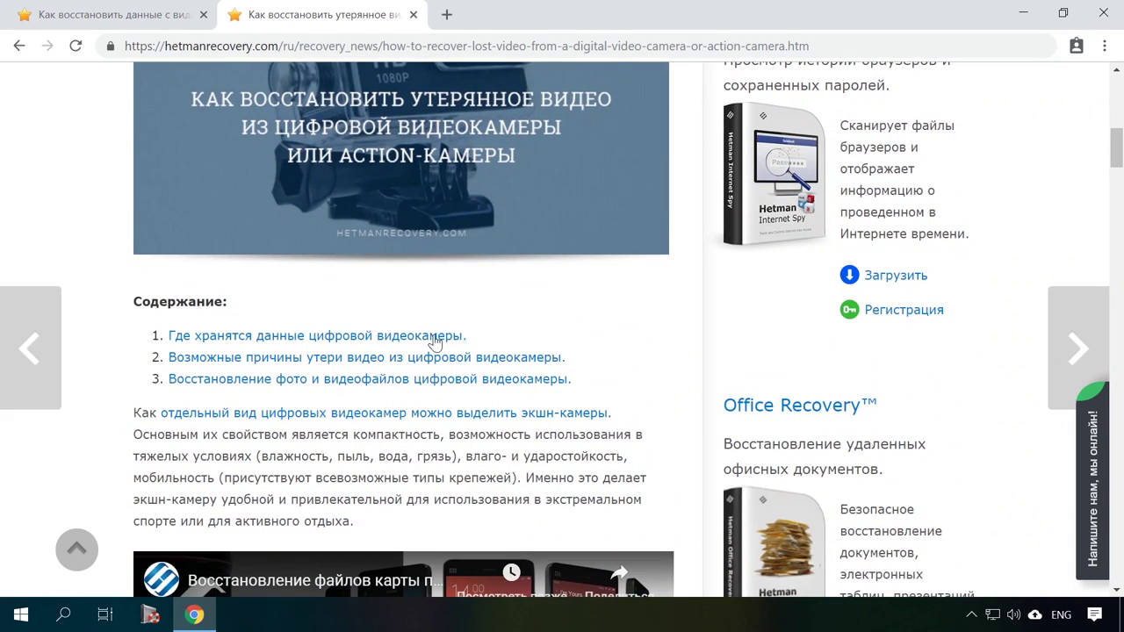
{"action": "left_click", "coordinate": [442, 379]}
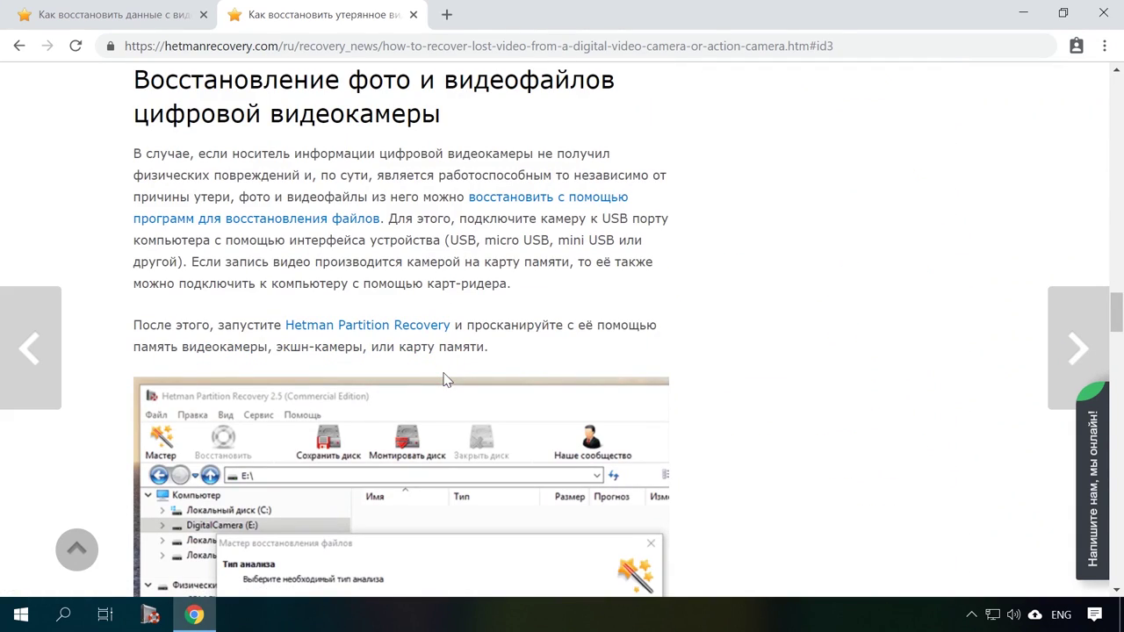
{"action": "scroll", "coordinate": [443, 379], "scroll_direction": "down", "scroll_amount": 15}
{"action": "scroll", "coordinate": [445, 379], "scroll_direction": "down", "scroll_amount": 12}
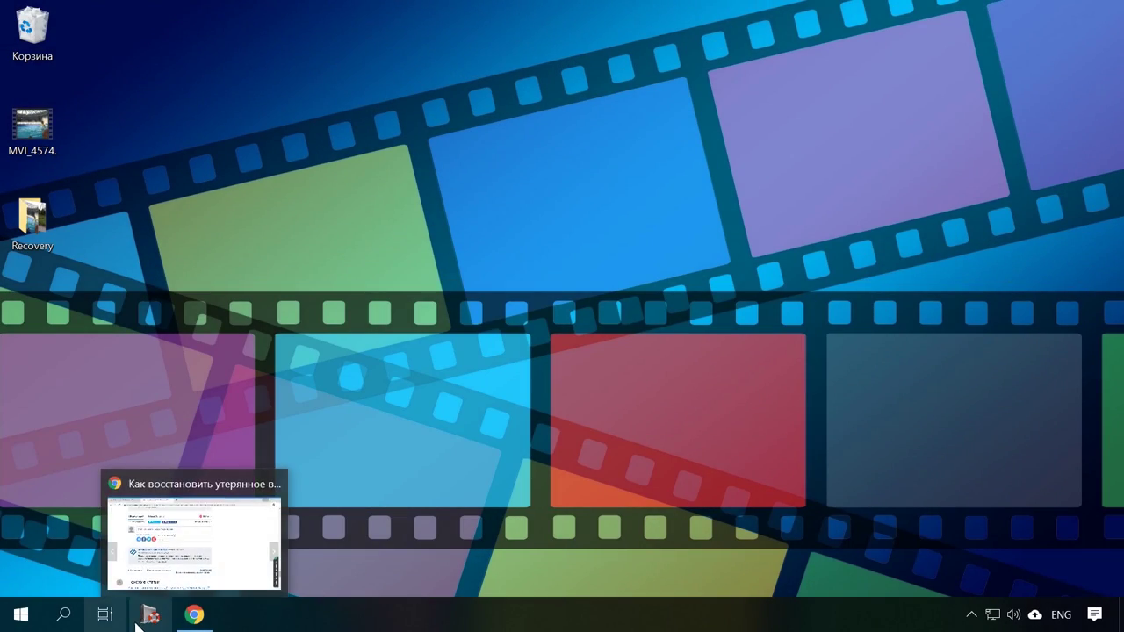
- Relaunch Hetman Partition Recovery, dismiss its welcome wizard and run a fast scan of the CARD (F:) drive
{"action": "left_click", "coordinate": [148, 614]}
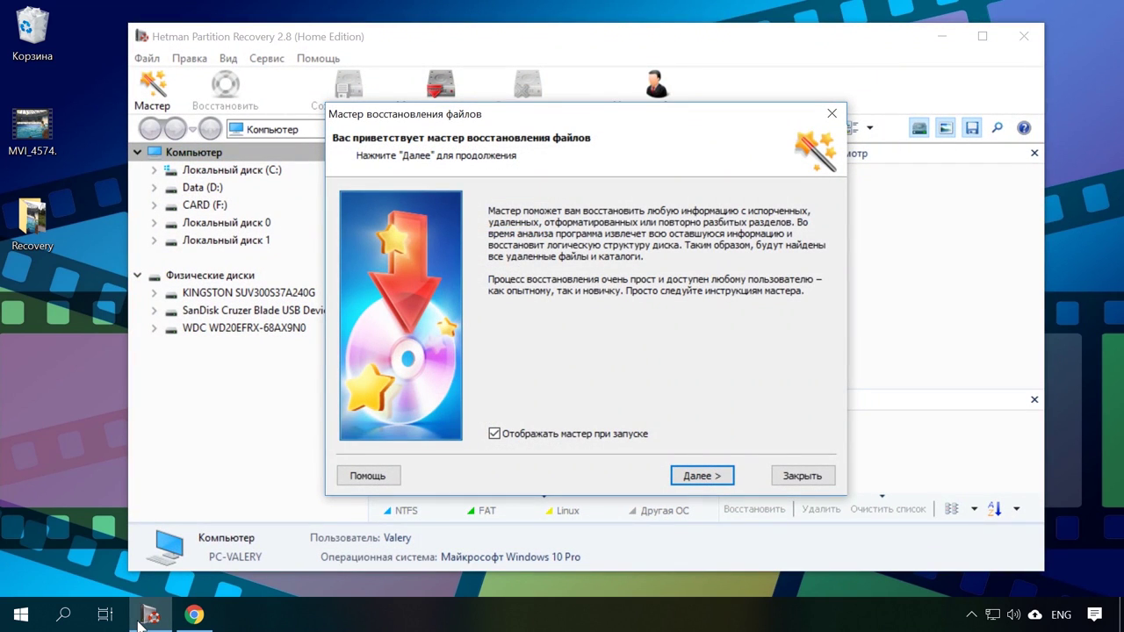
{"action": "left_click", "coordinate": [801, 475]}
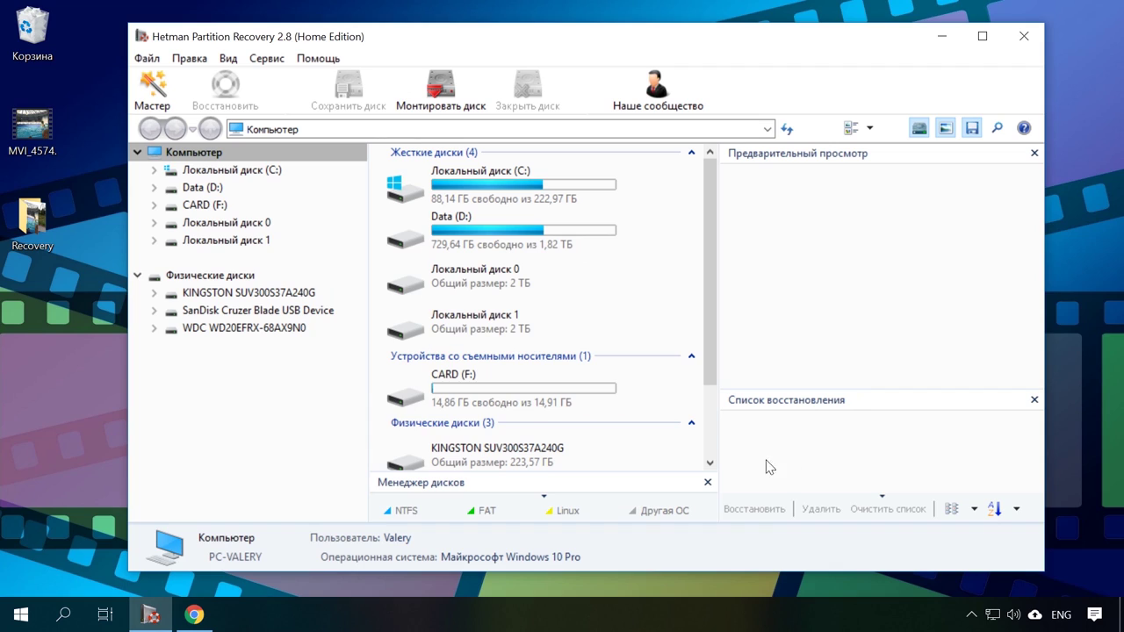
{"action": "double_click", "coordinate": [216, 205]}
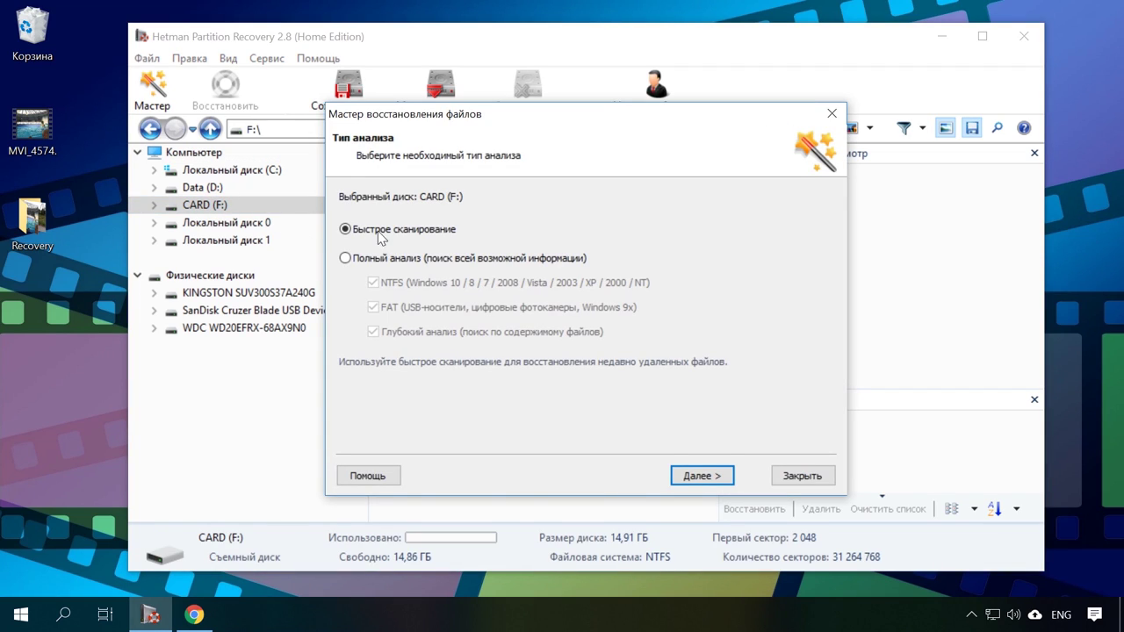
{"action": "left_click", "coordinate": [689, 474]}
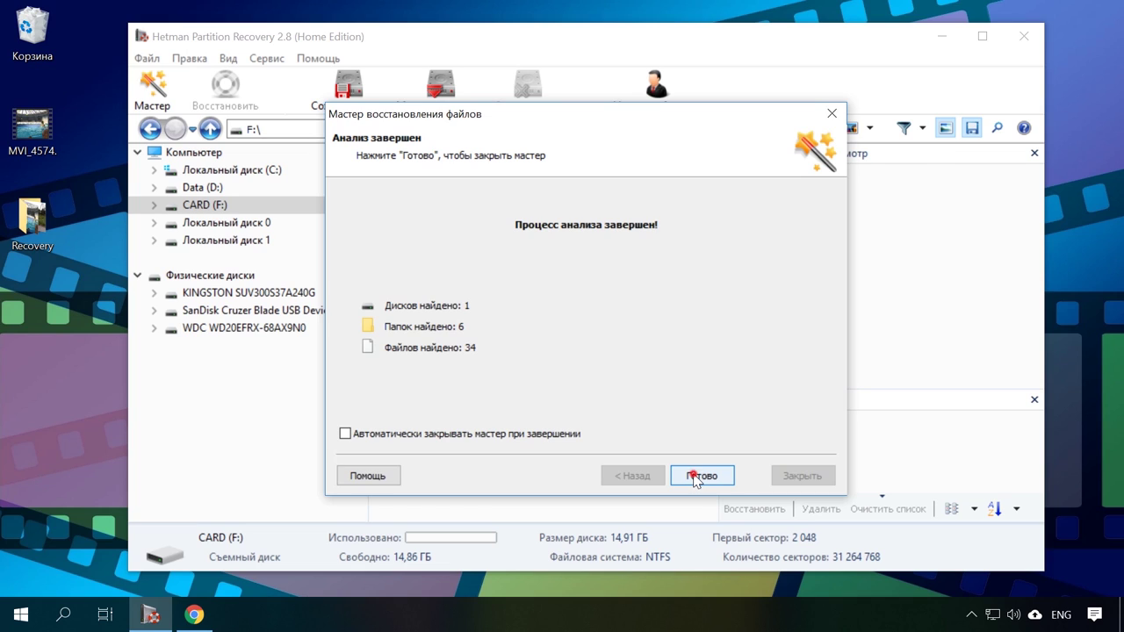
{"action": "left_click", "coordinate": [693, 476]}
- Find the deleted MVI_4575.mp4 video among the scan results and play its preview
{"action": "scroll", "coordinate": [698, 481], "scroll_direction": "down", "scroll_amount": 5}
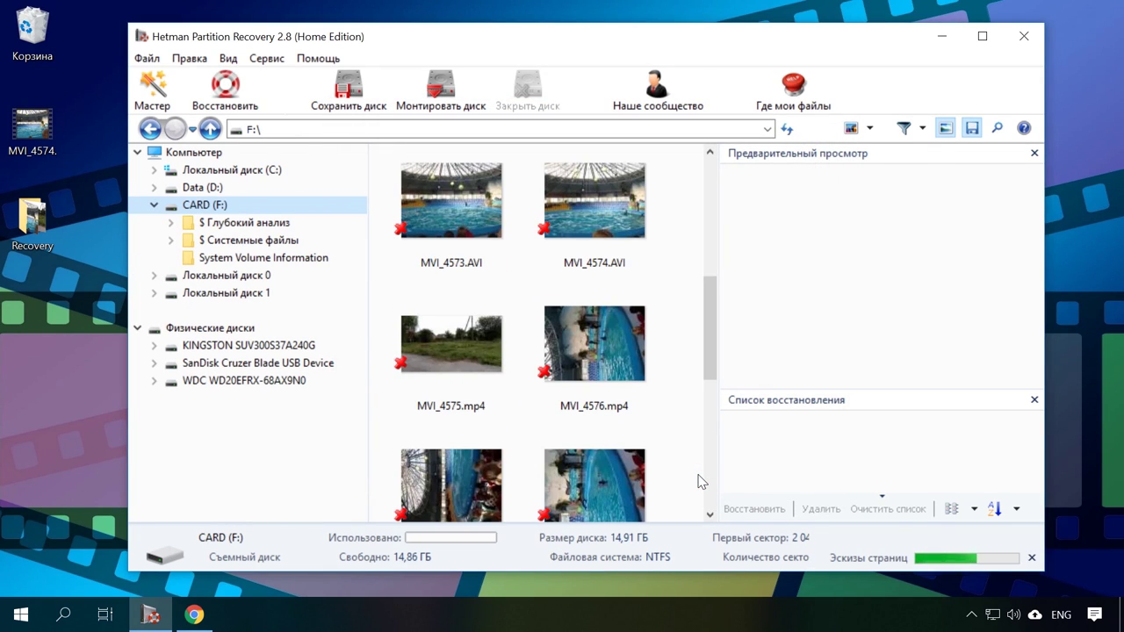
{"action": "left_click", "coordinate": [464, 339]}
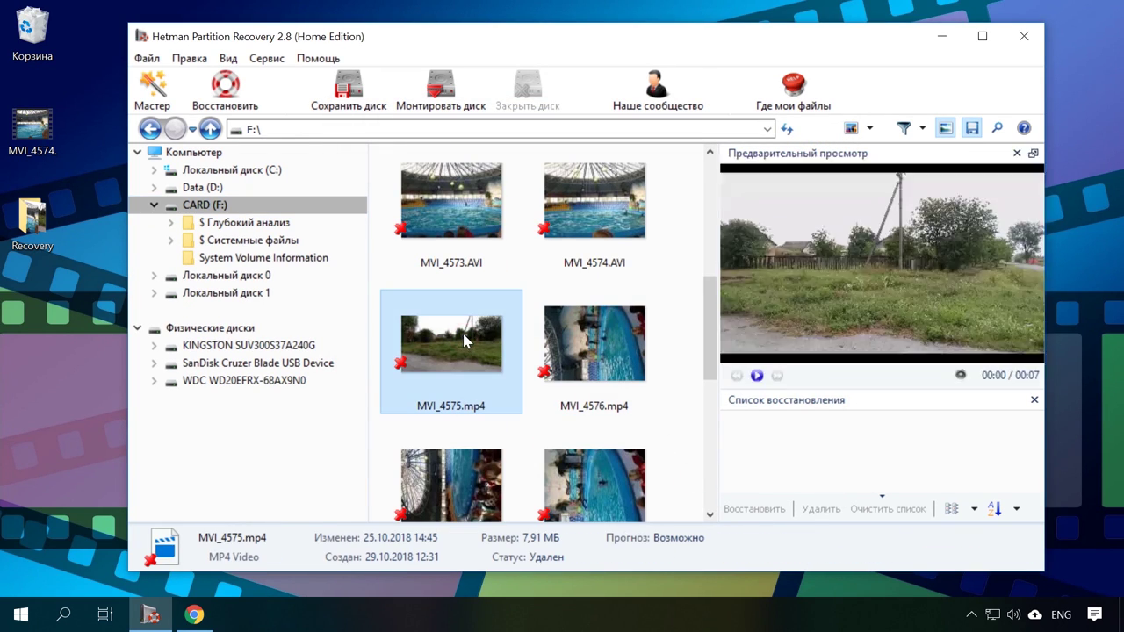
{"action": "left_click", "coordinate": [756, 376]}
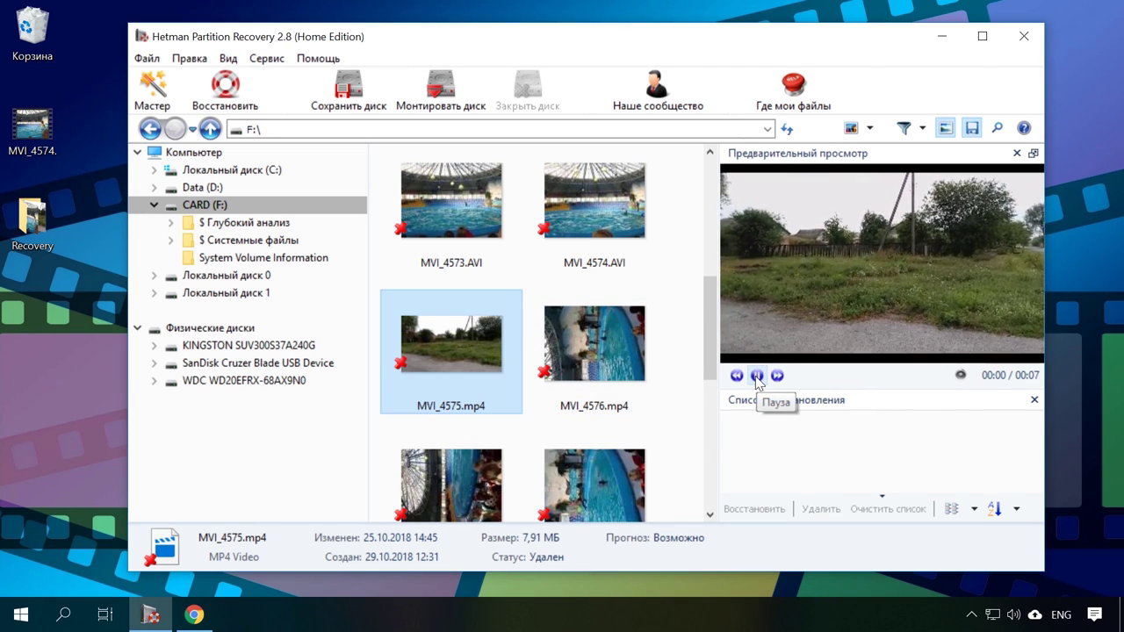